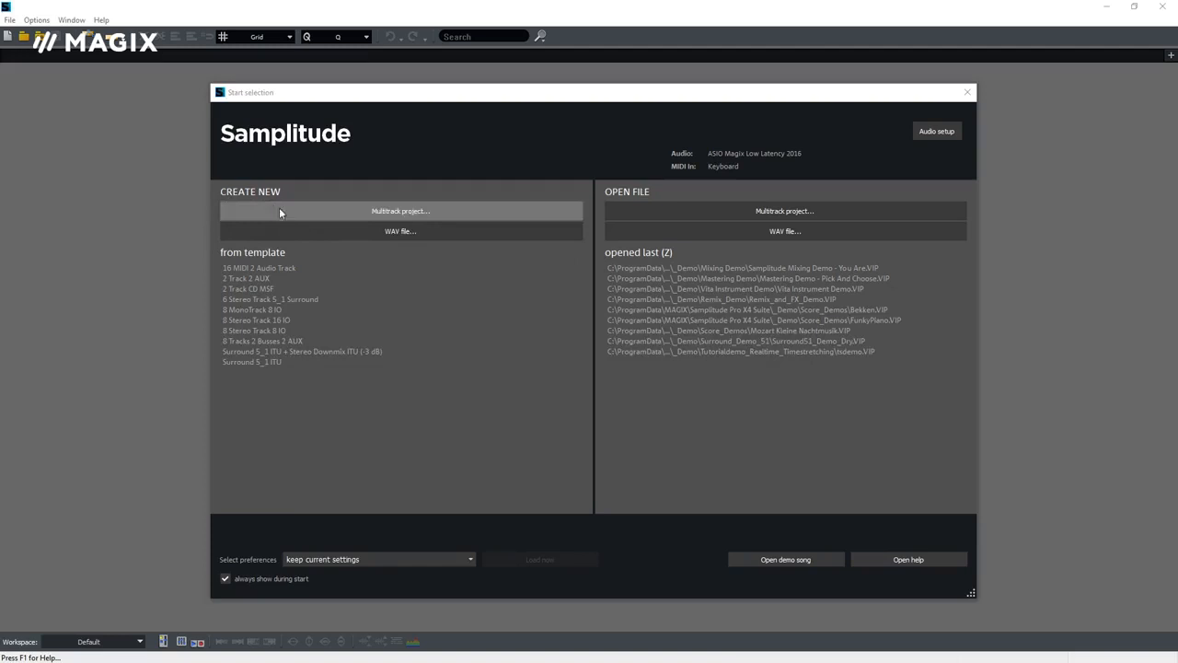
- Load the demo song and slightly raise the volume automation point near bar 48 on the VocFX1 track
click(738, 557)
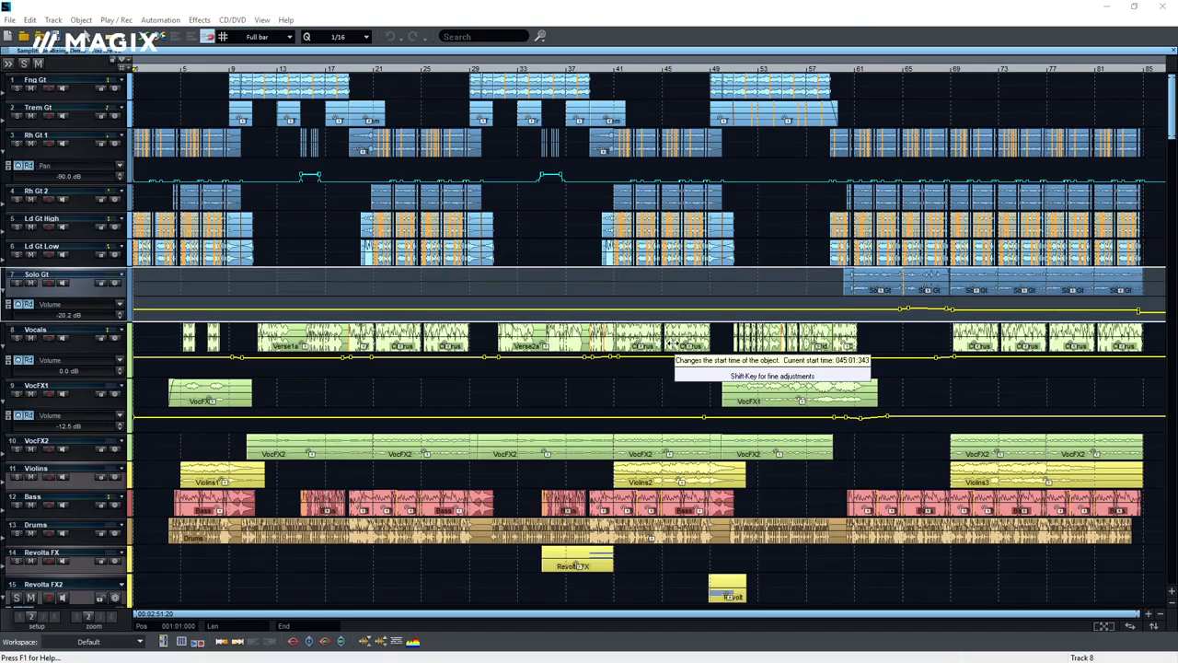
drag(702, 416, 704, 416)
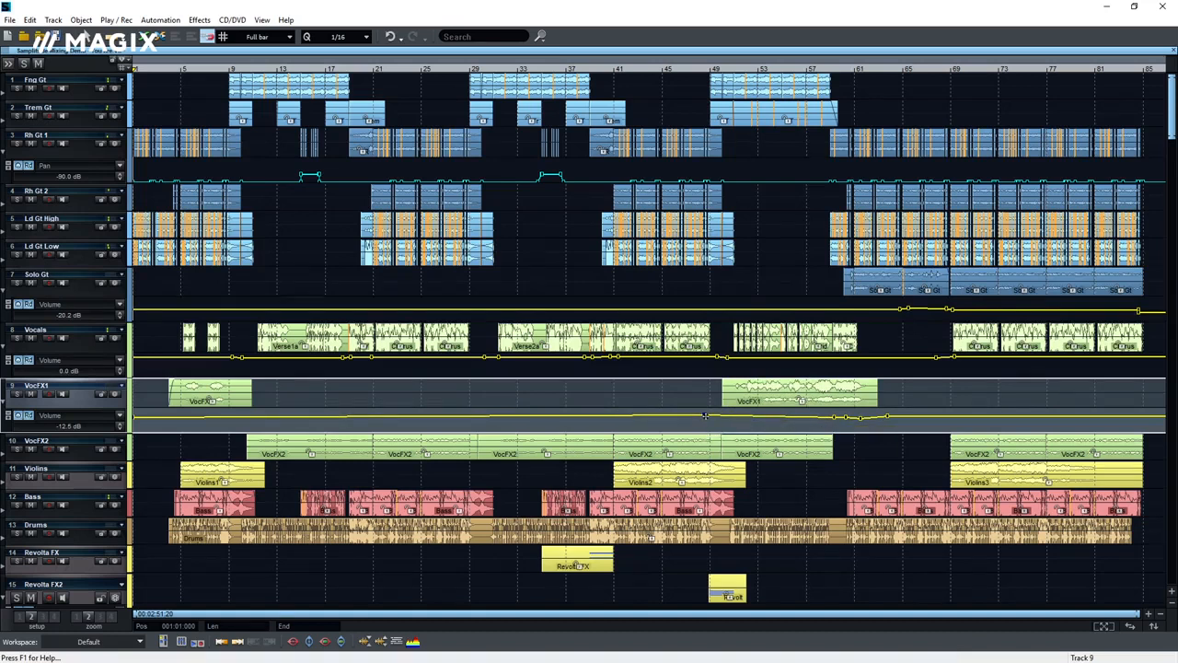
- Move the Bass object near bar 15 to bar 14 on the Revolta FX track and delete the leftover Bass fragment
click(1149, 613)
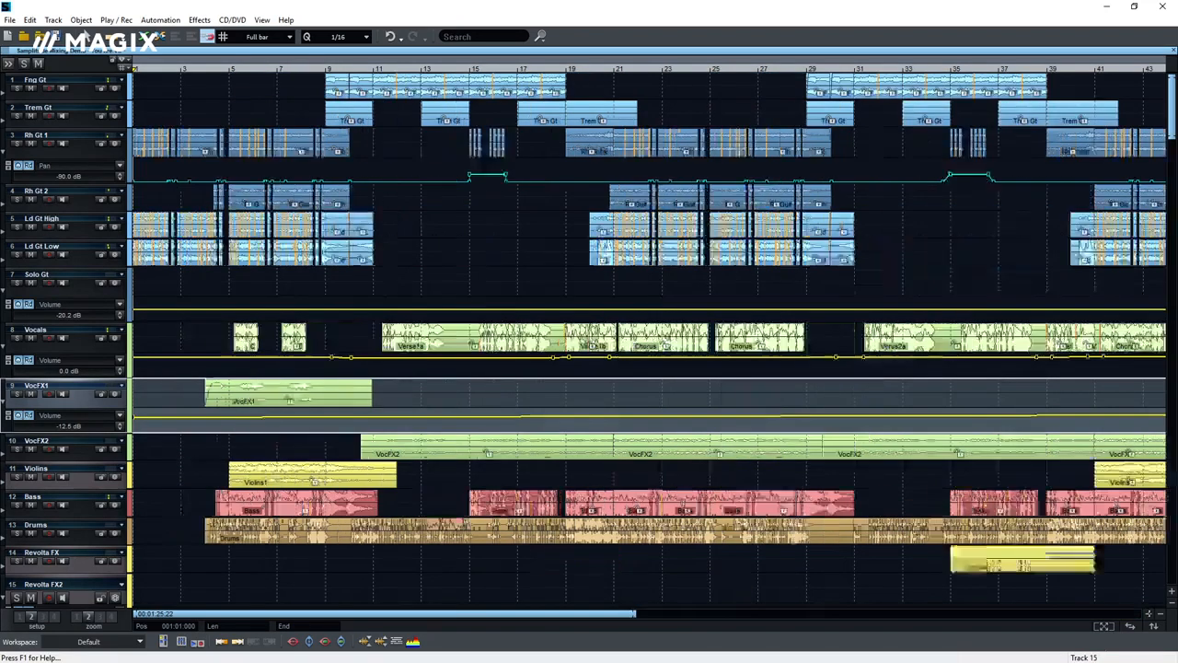
click(1149, 613)
click(1171, 592)
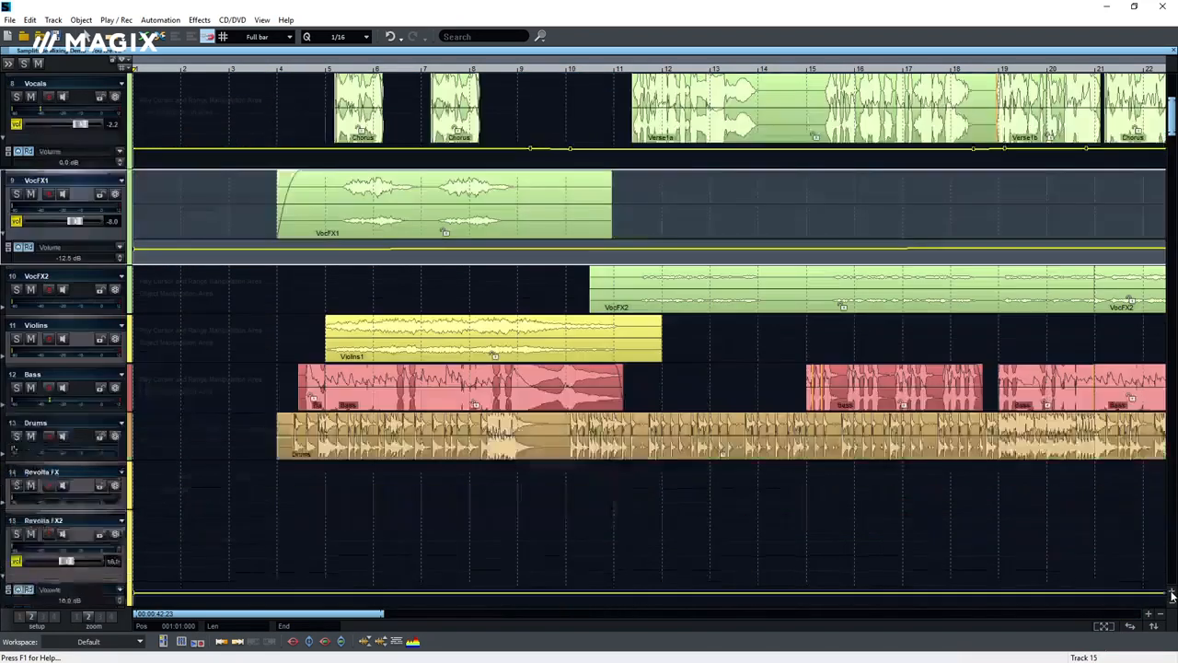
drag(916, 395, 867, 495)
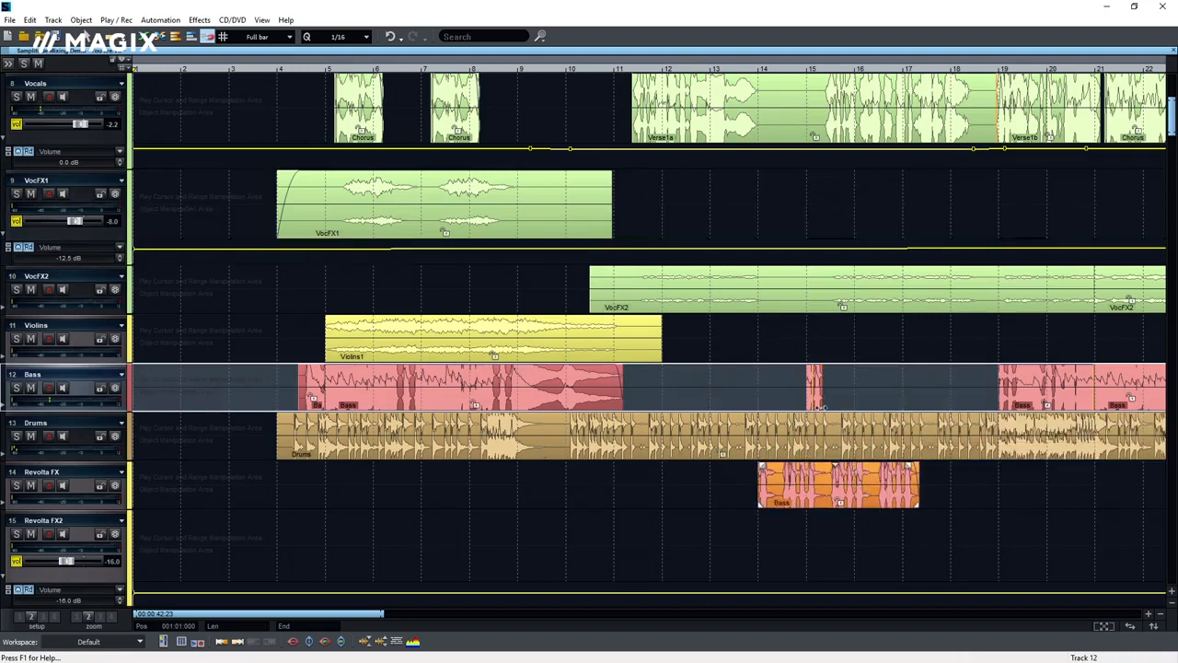
click(815, 403)
key(Delete)
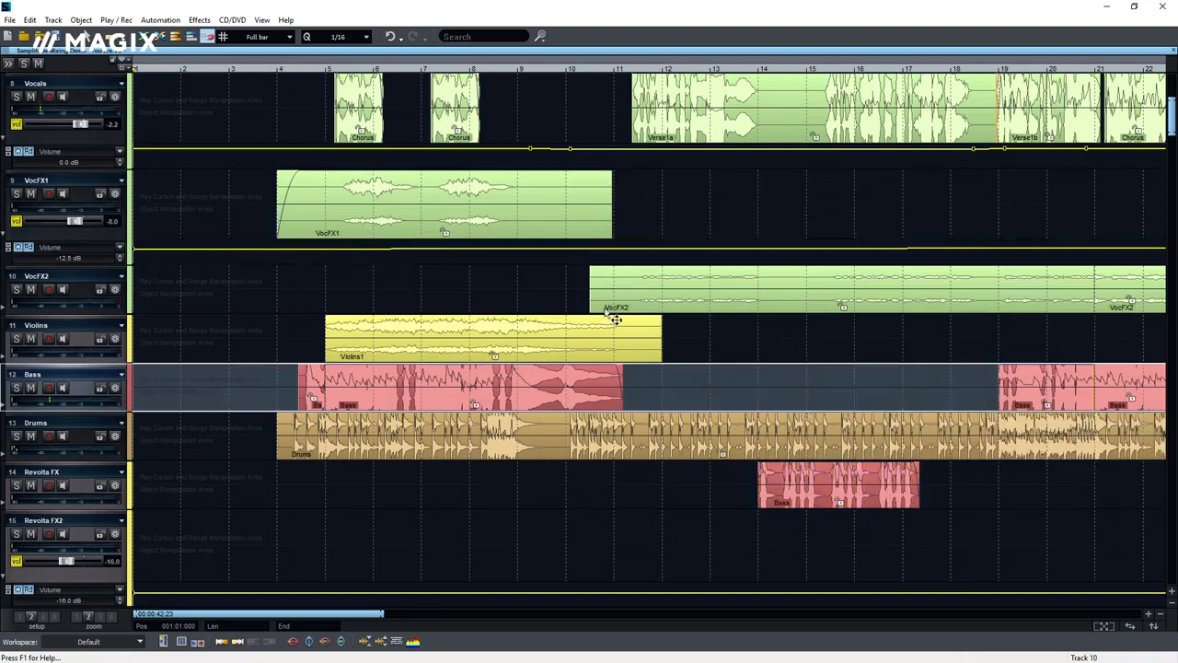
- Show the Transport Control and use it to play the project from the start and stop playback
click(264, 20)
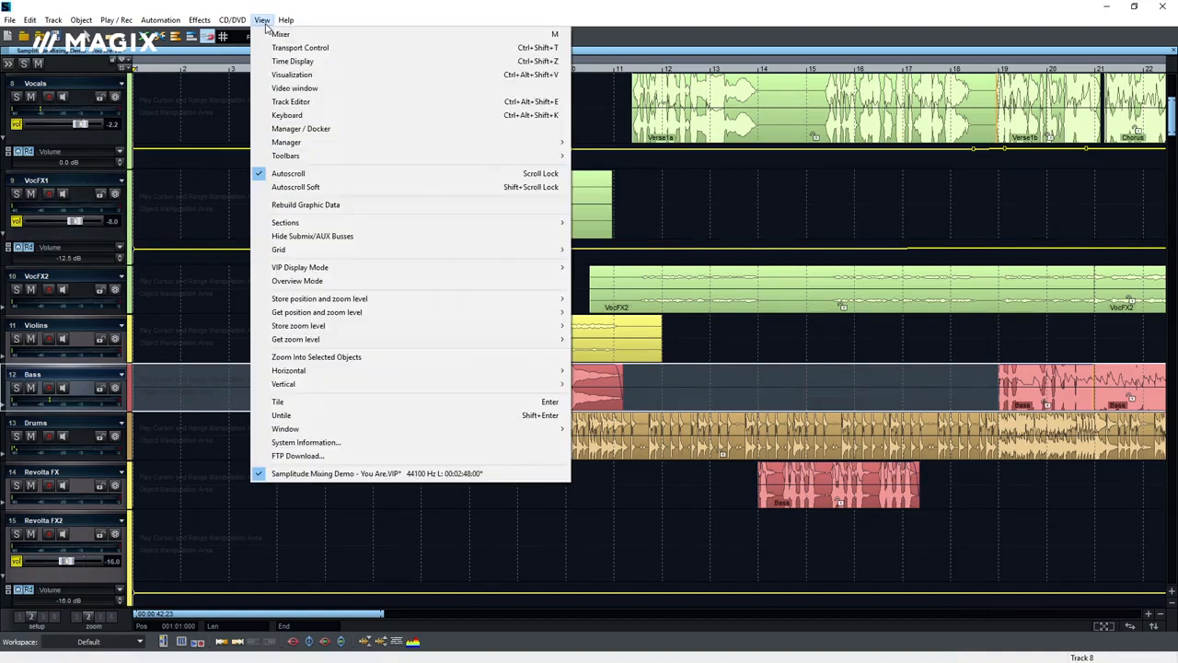
mouse_move(316, 147)
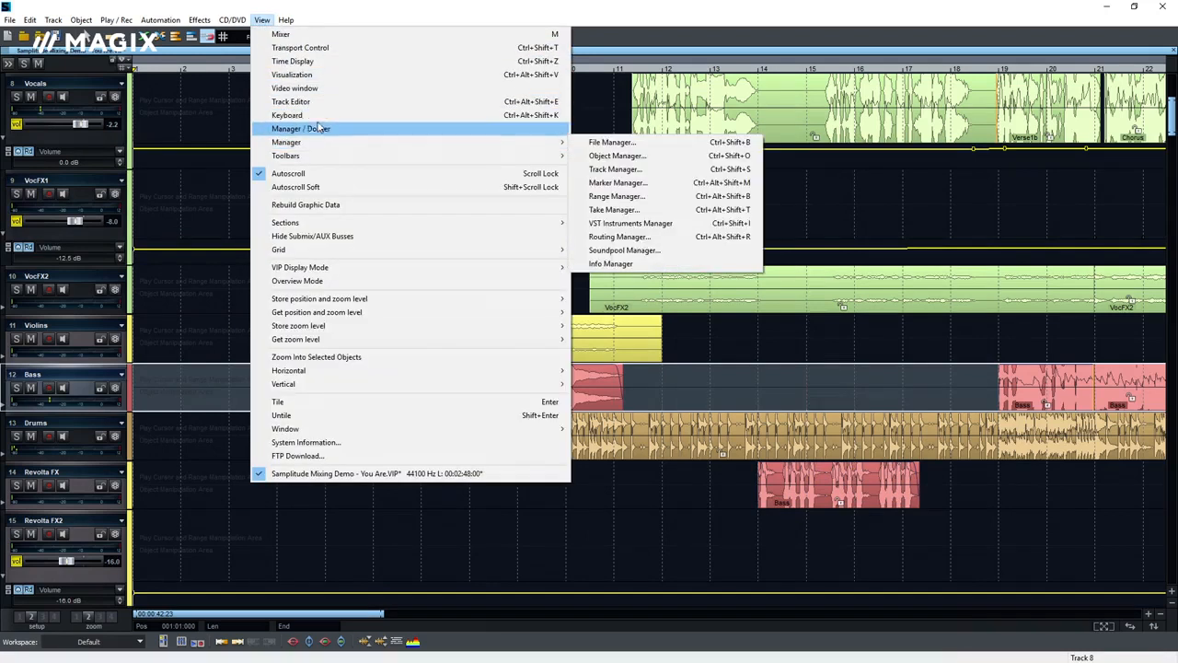
click(316, 53)
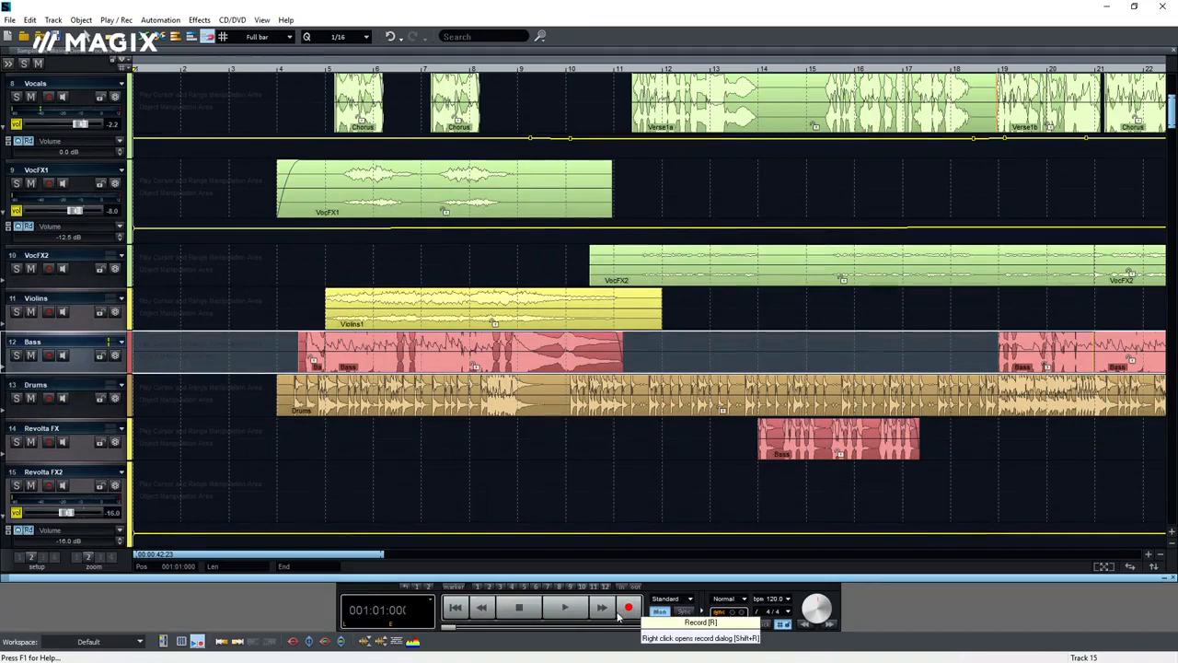
click(577, 615)
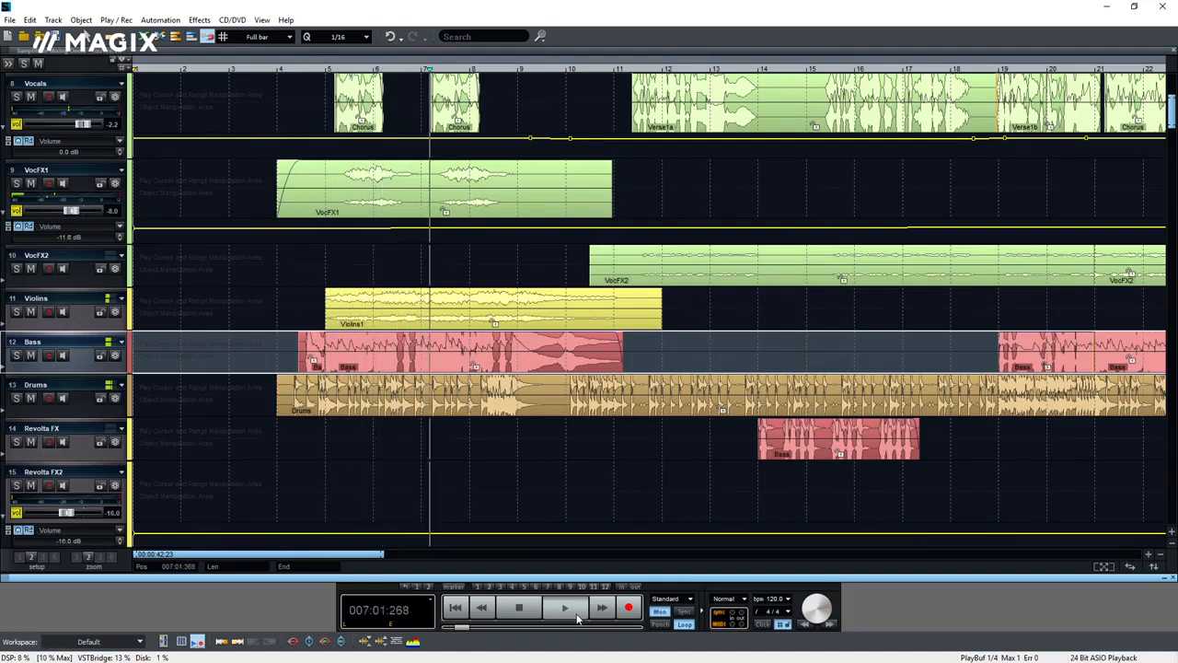
click(578, 616)
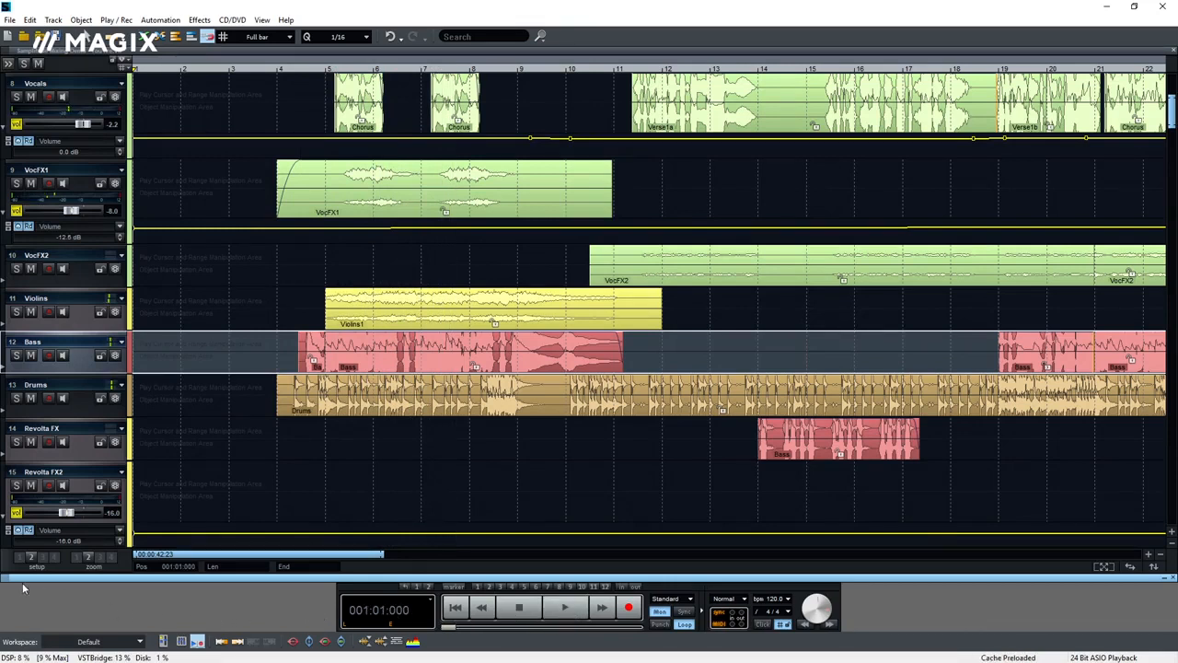
- Undock the Transport Control as a floating window and open the Object Editor for the Bass object on the Revolta FX track
drag(11, 582, 549, 550)
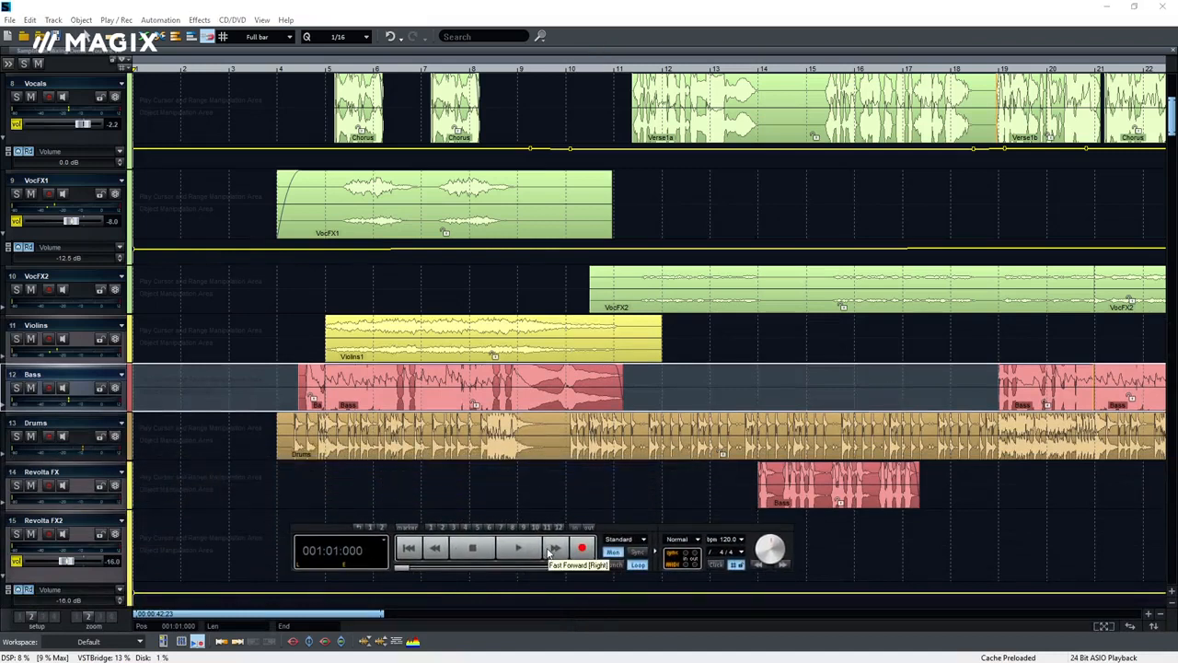
double_click(803, 505)
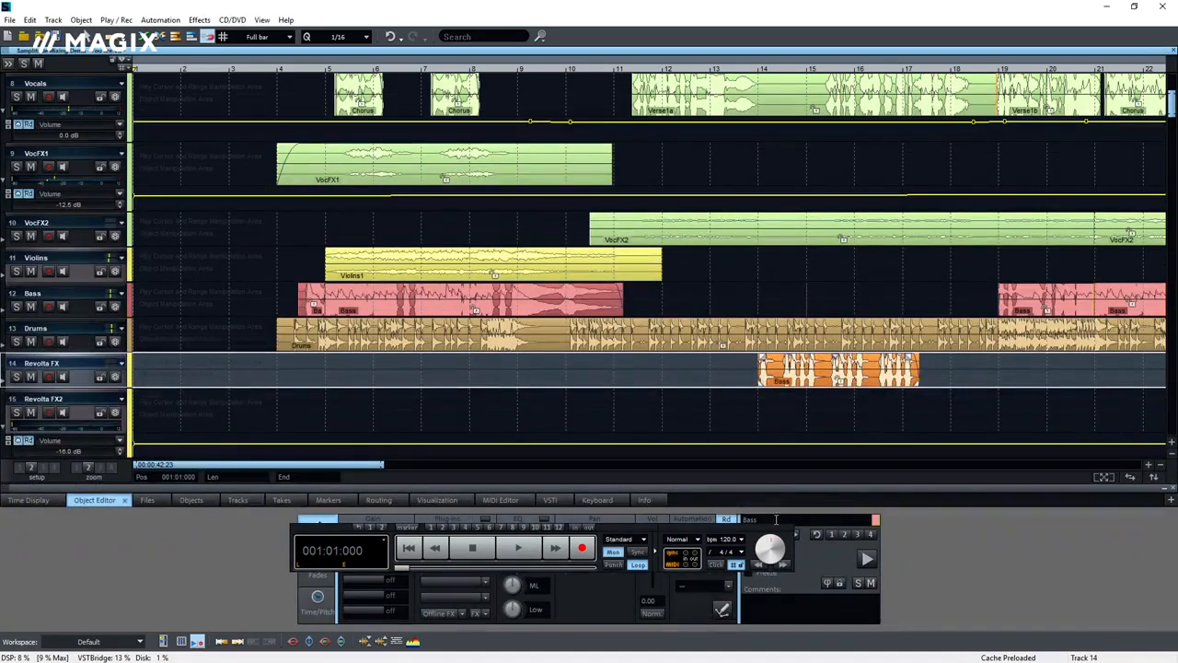
drag(776, 519, 813, 467)
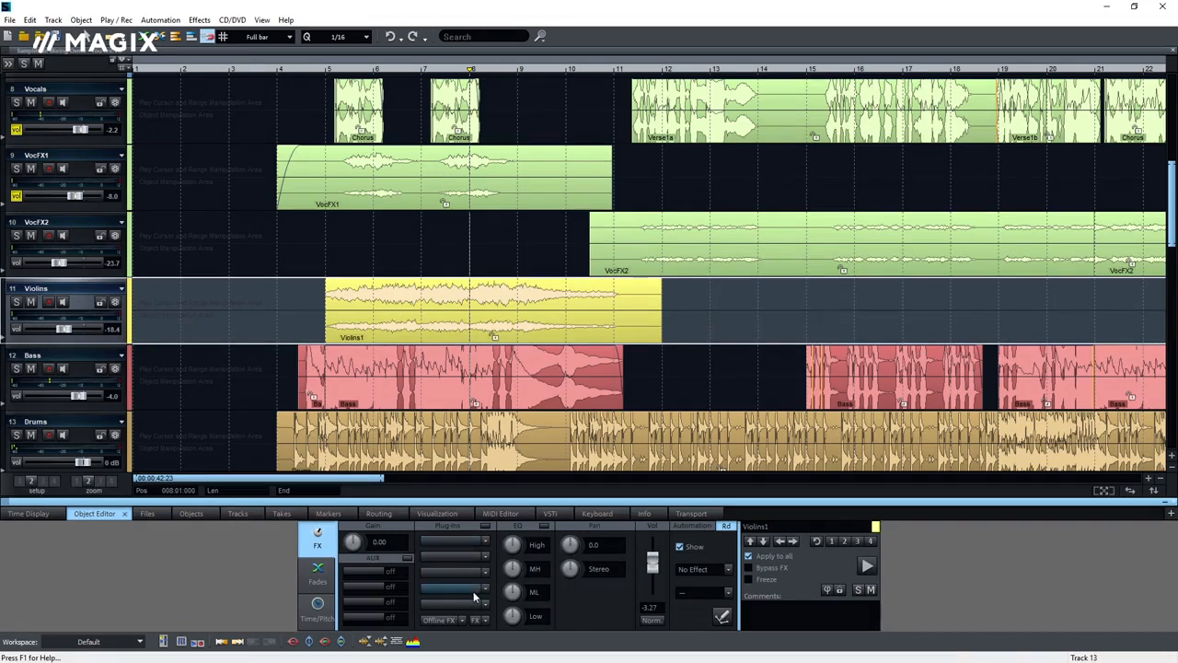
- Set the Violins1 object's EQ to 1.6 for High and 1.0 for MH, and split the object at bar 9
drag(513, 540, 514, 563)
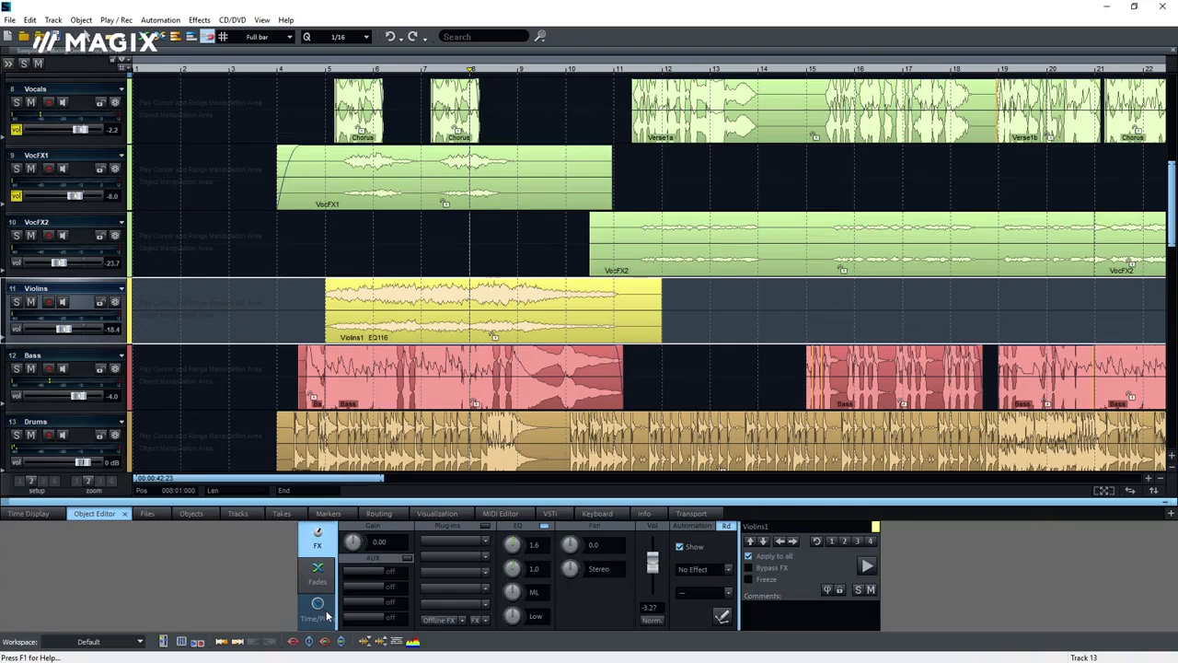
click(488, 302)
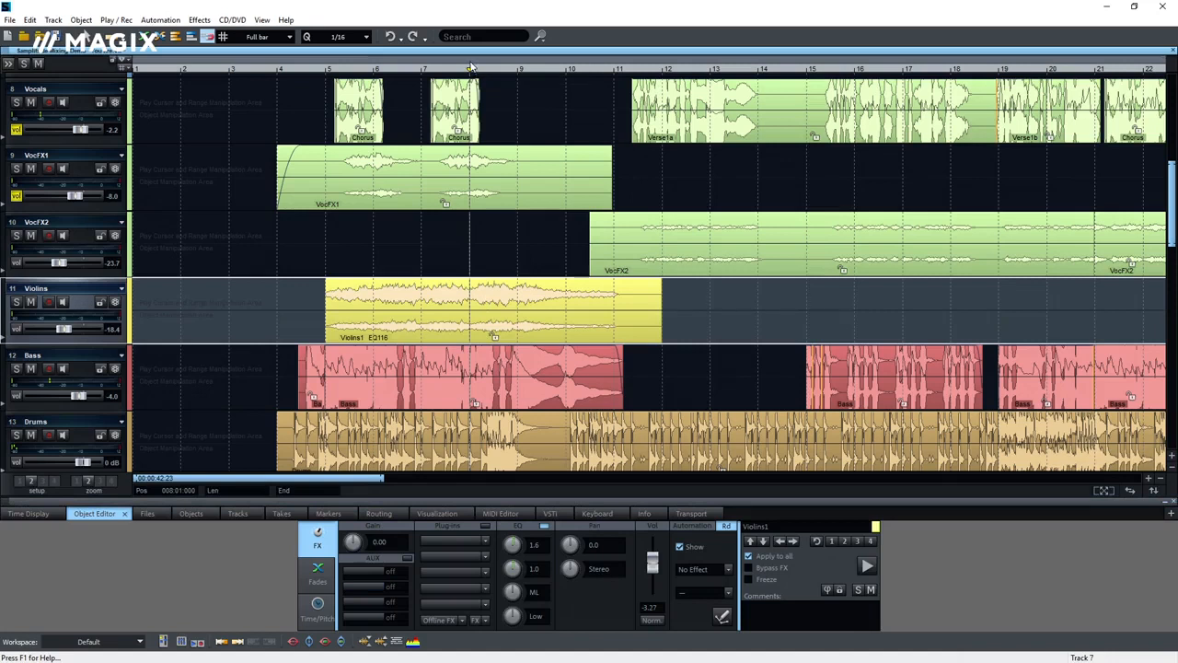
drag(471, 68, 513, 70)
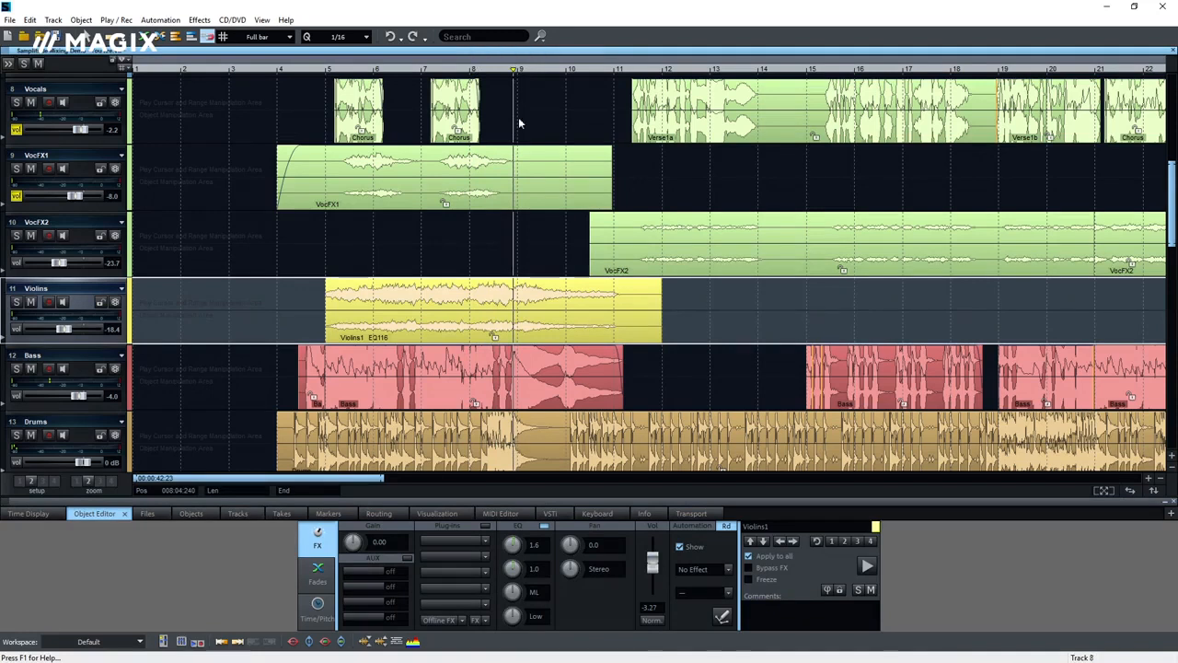
click(528, 293)
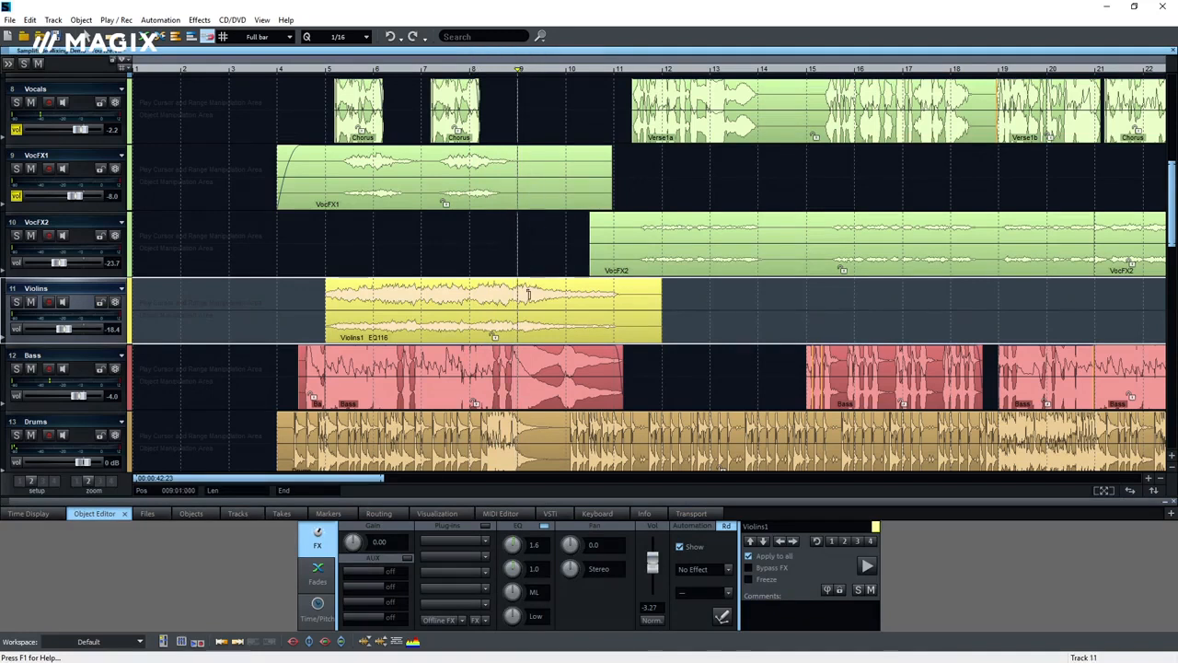
key(t)
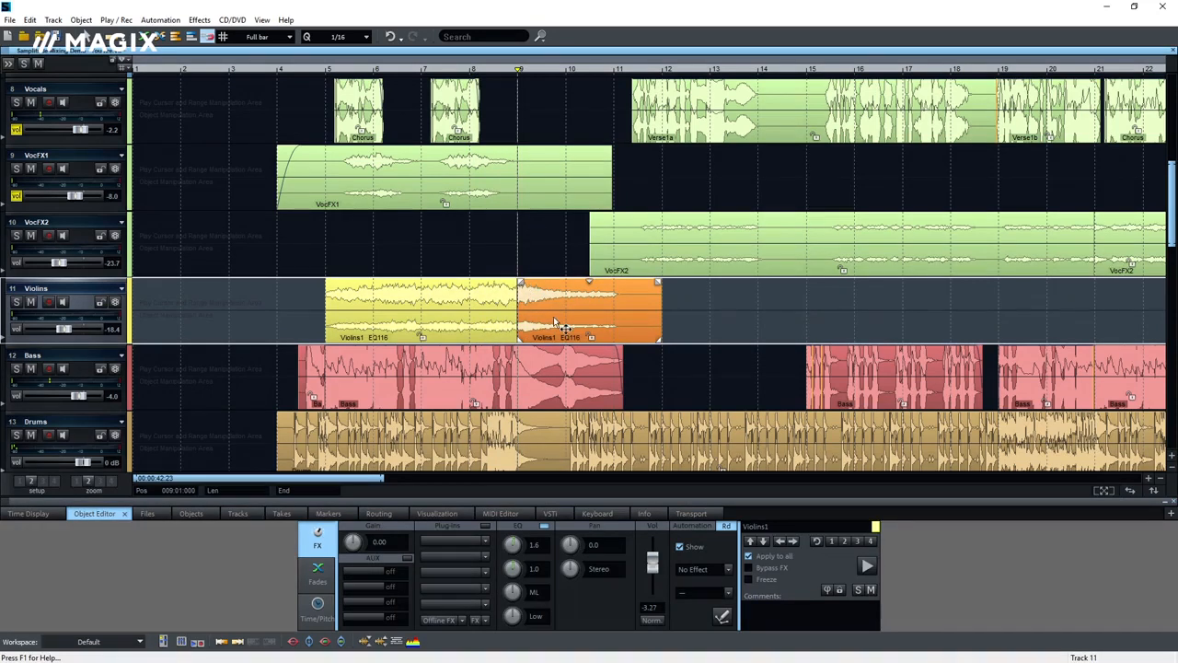
- Move the second Violins1 part to start at bar 10 and set its EQ to 4.6 for High and 3.5 for MH
drag(555, 324, 585, 322)
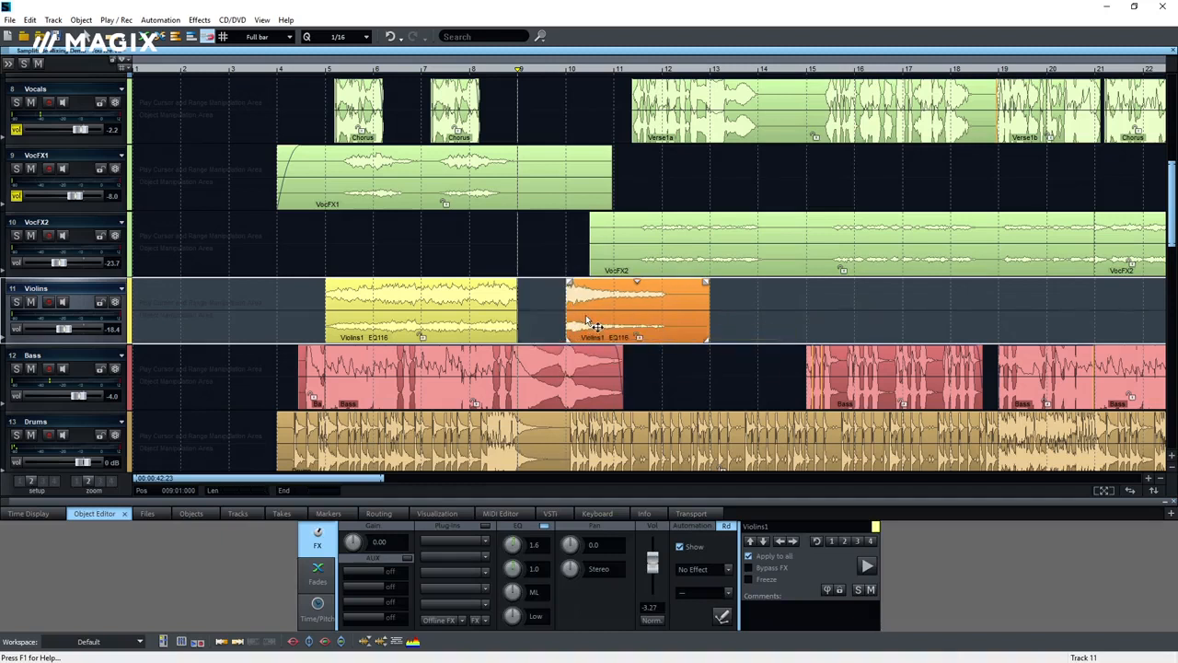
scroll(514, 544, up, 3)
scroll(518, 545, down, 5)
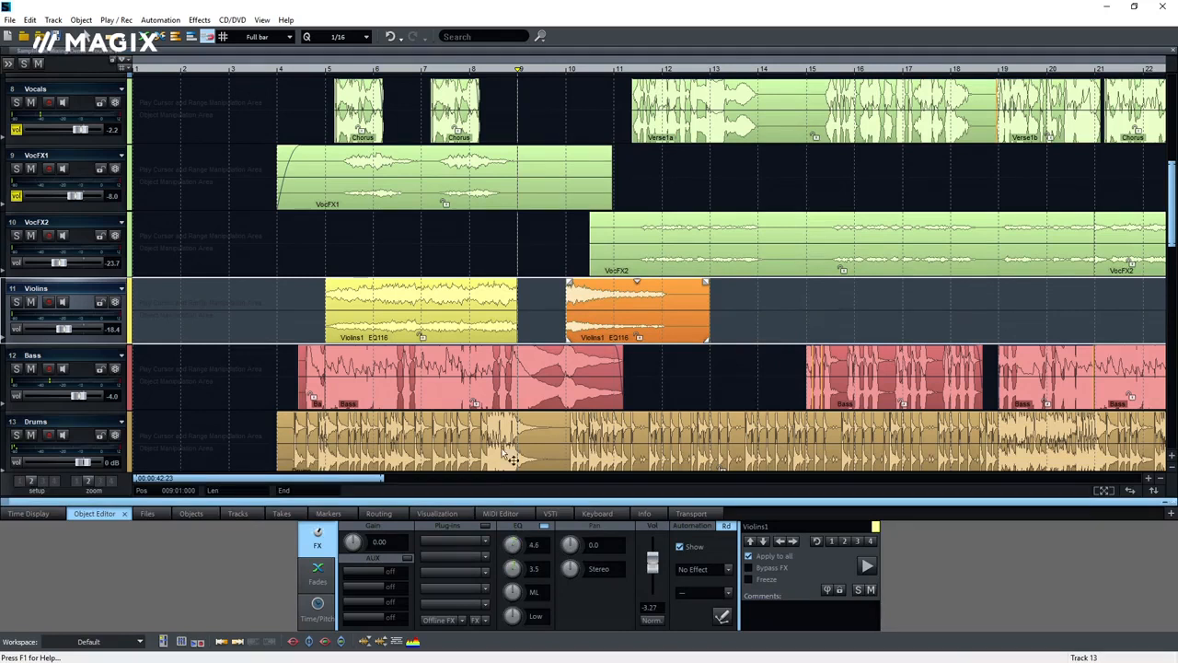
- Set the first Violins1 part's EQ to -1.6 for High and -1.1 for MH, and compare both parts' settings
click(467, 330)
scroll(513, 546, down, 2)
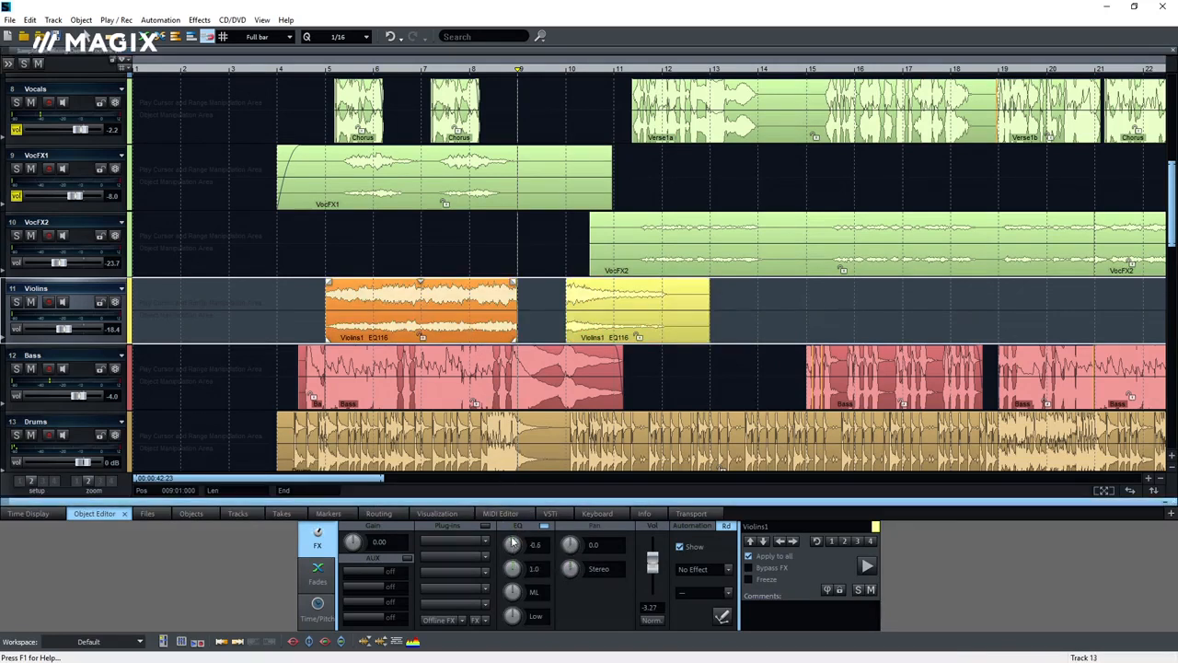
scroll(512, 568, down, 2)
click(589, 328)
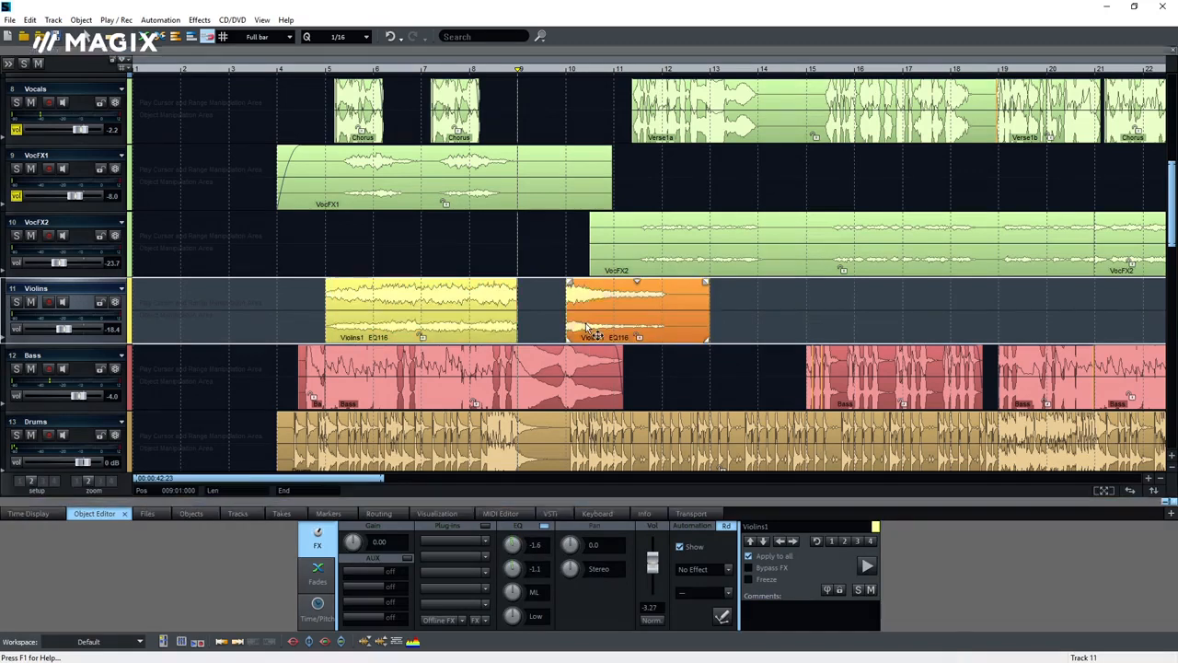
click(505, 331)
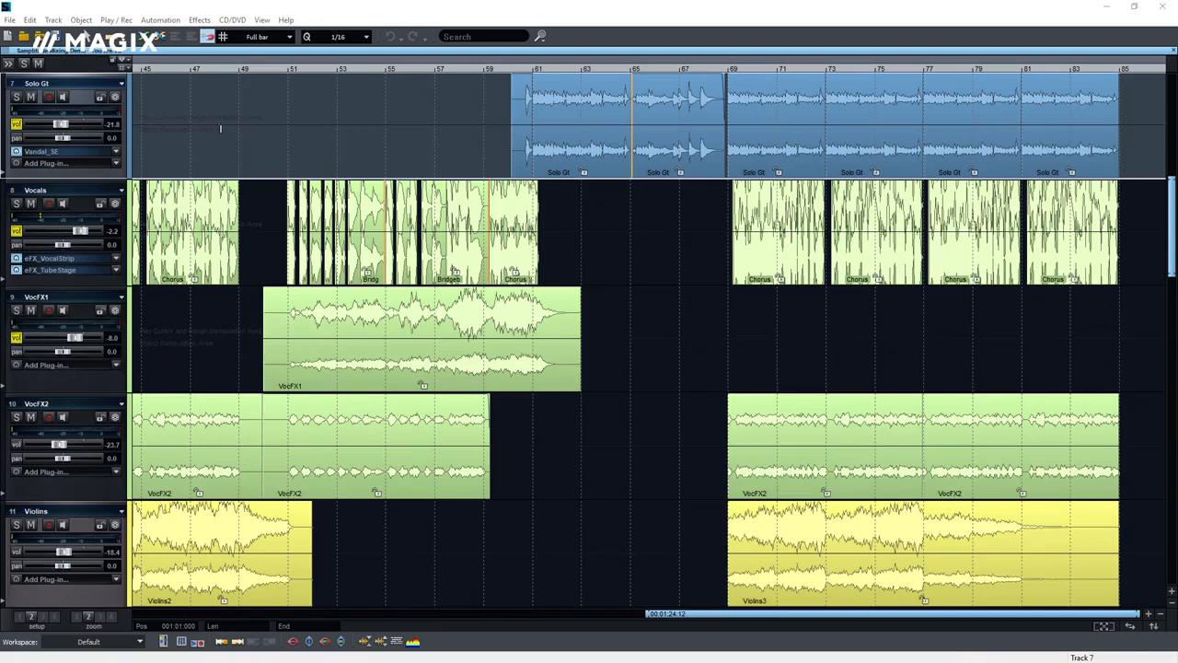
- Show the Track Editor and set the Solo Gt track's volume to -22.4 and its pan to -0.4
click(263, 20)
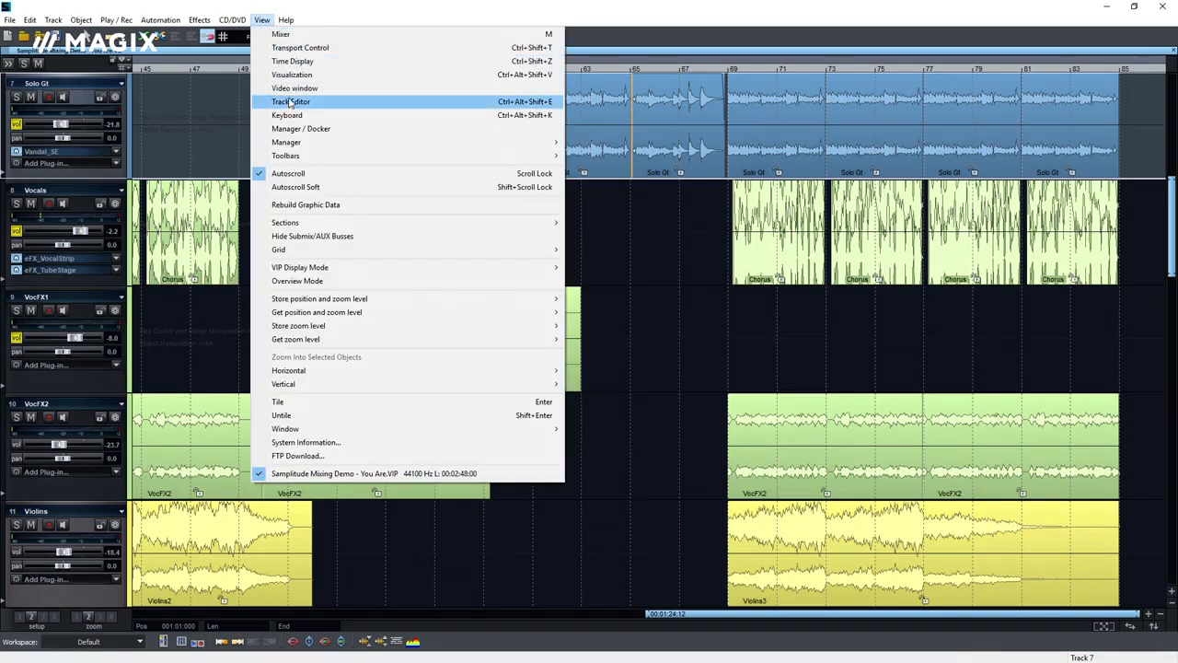
key(x)
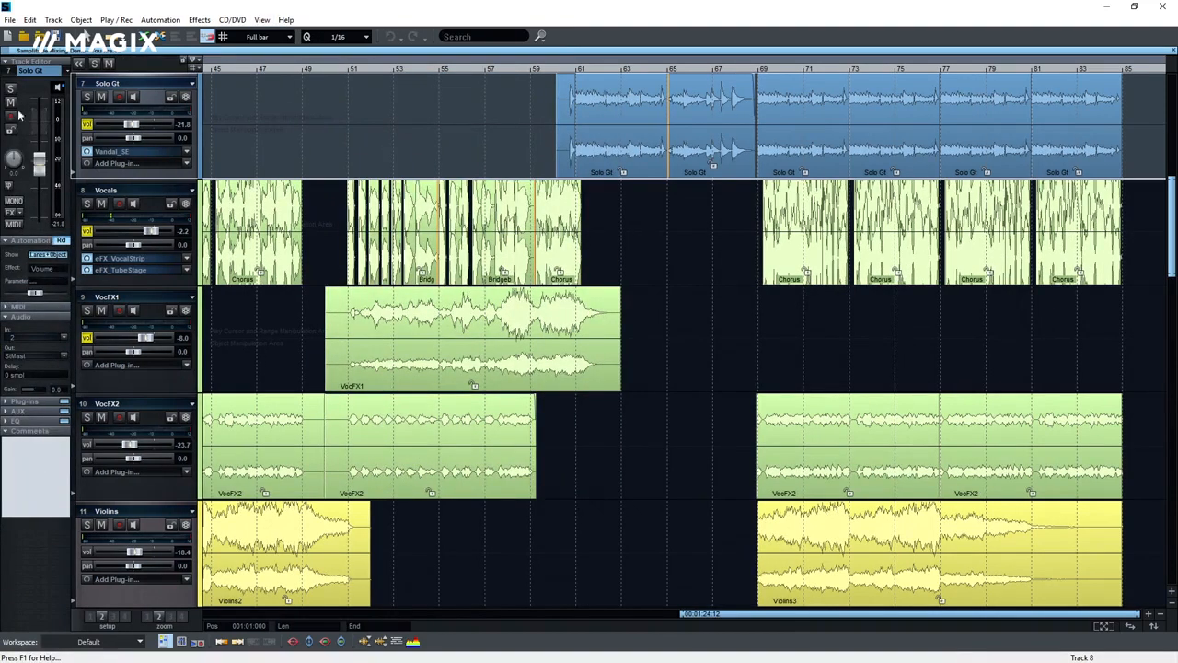
drag(38, 162, 14, 159)
- Add the eFX_Compressor plug-in to the Solo Gt track's second slot and adjust its ratio and release
click(7, 402)
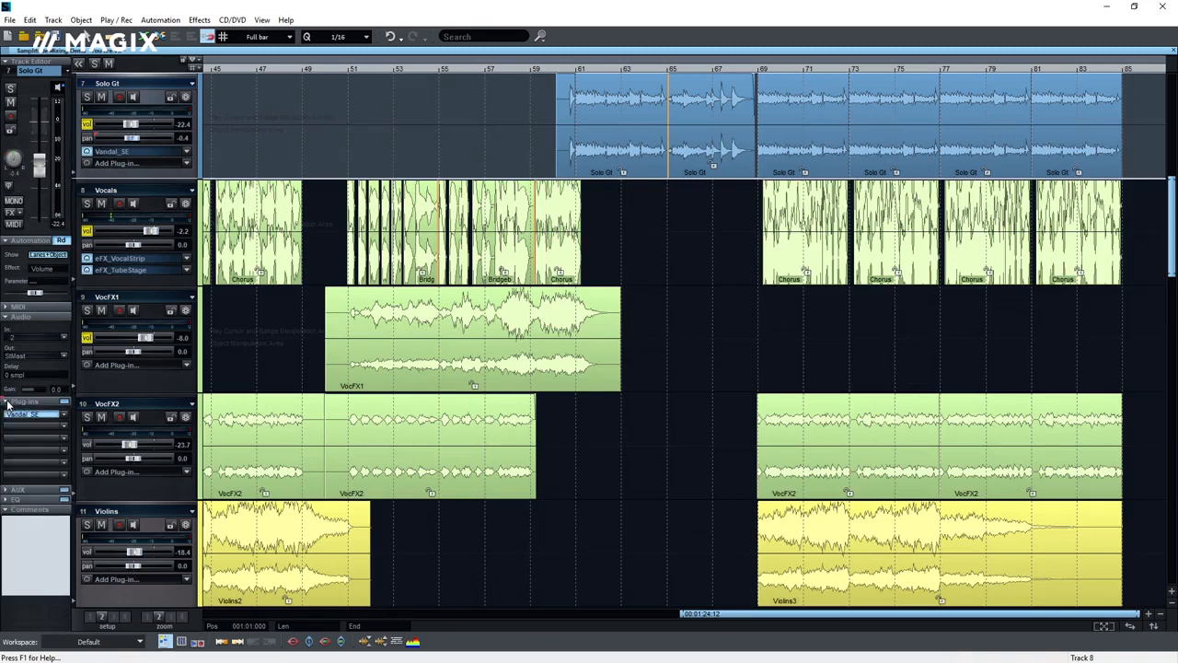
click(56, 423)
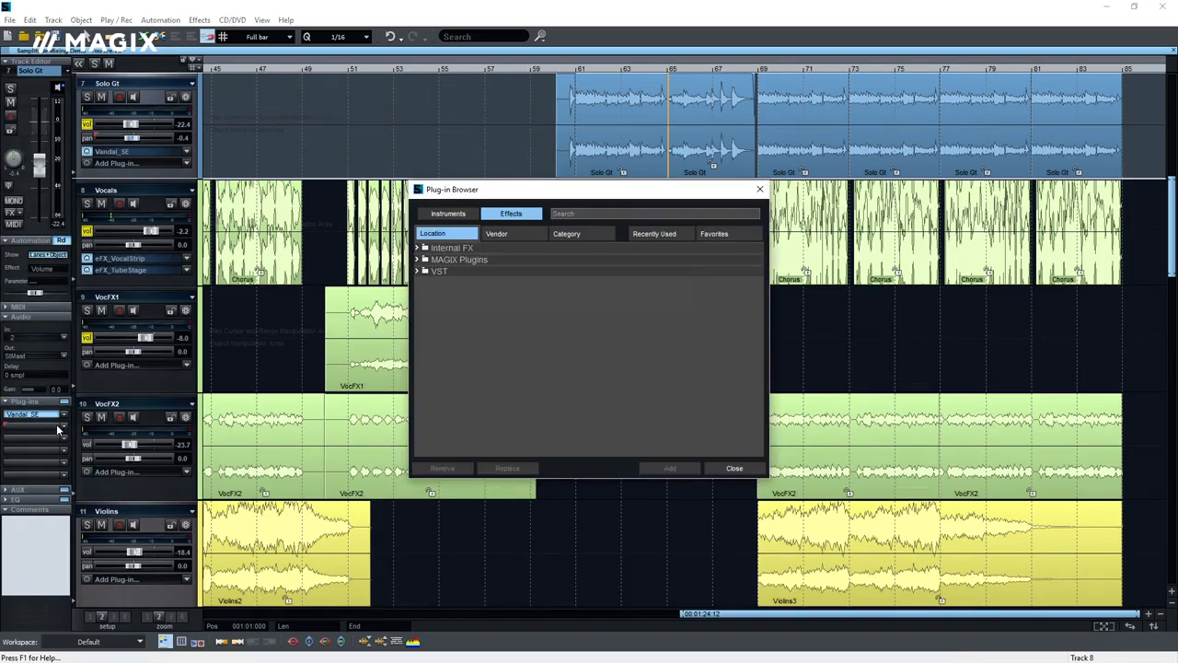
text(efx)
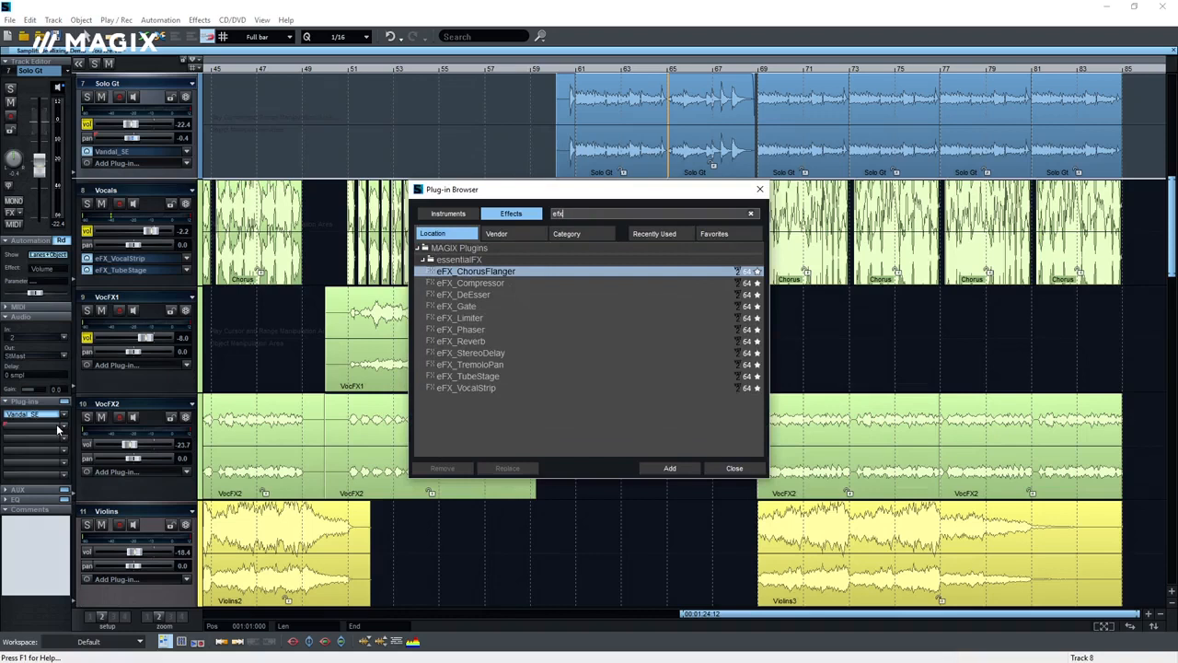
click(469, 283)
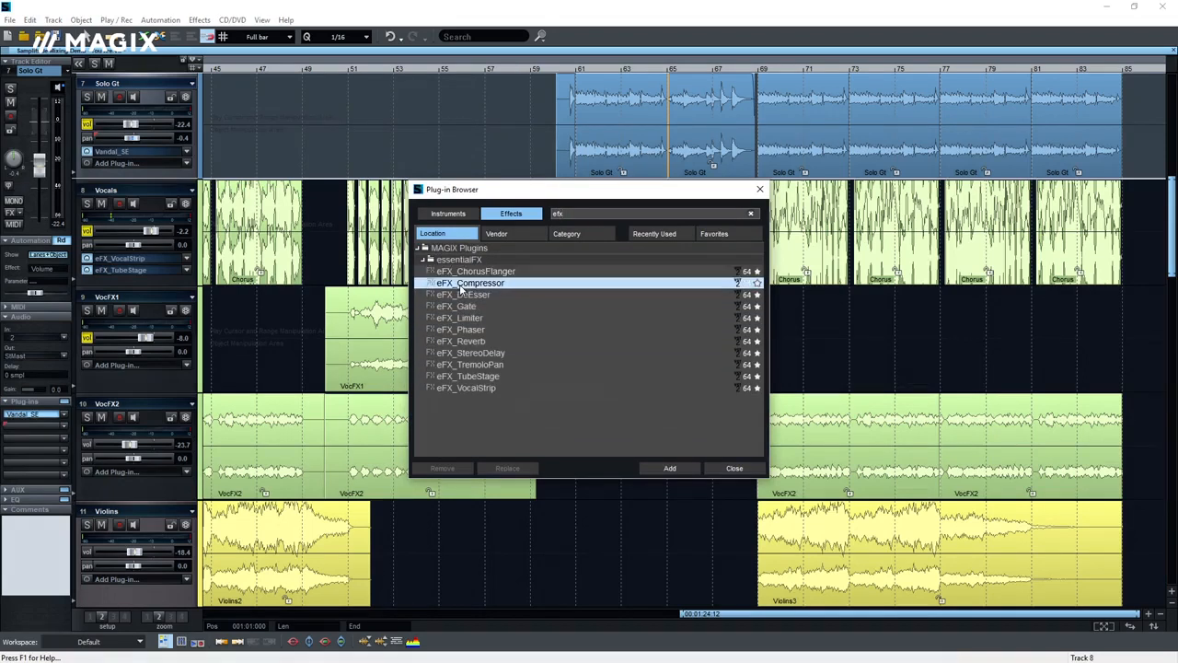
click(670, 468)
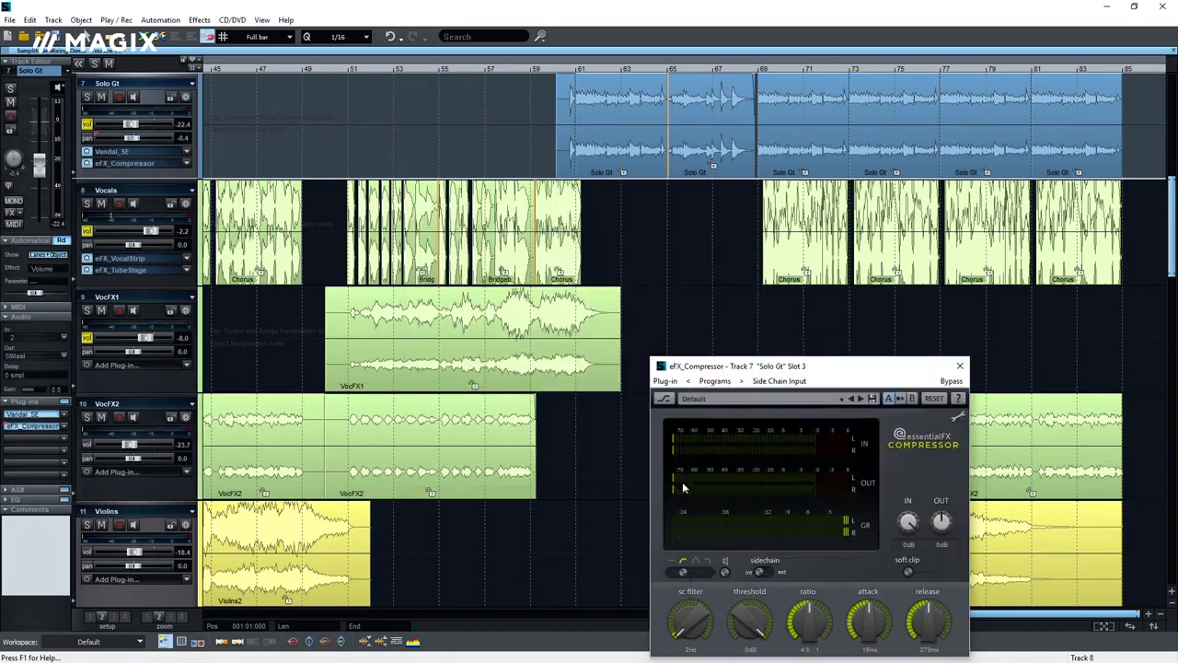
drag(813, 608, 815, 604)
drag(925, 612, 925, 609)
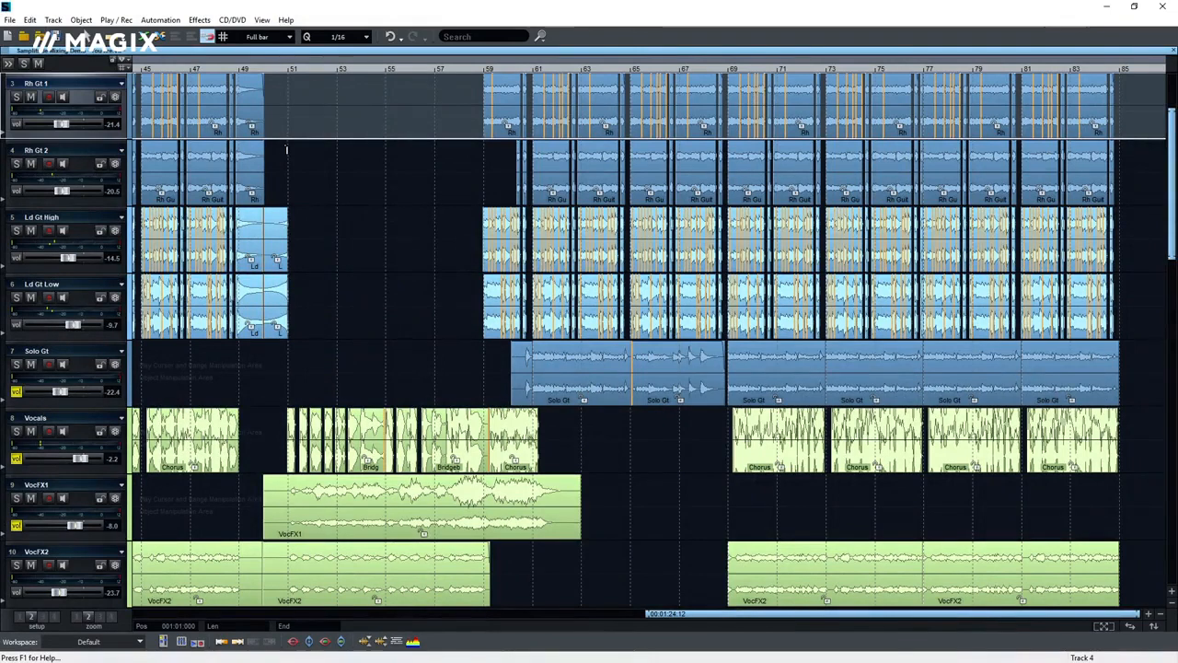
- Open the mixer and raise the Solo Gt channel's volume fader slightly
click(262, 20)
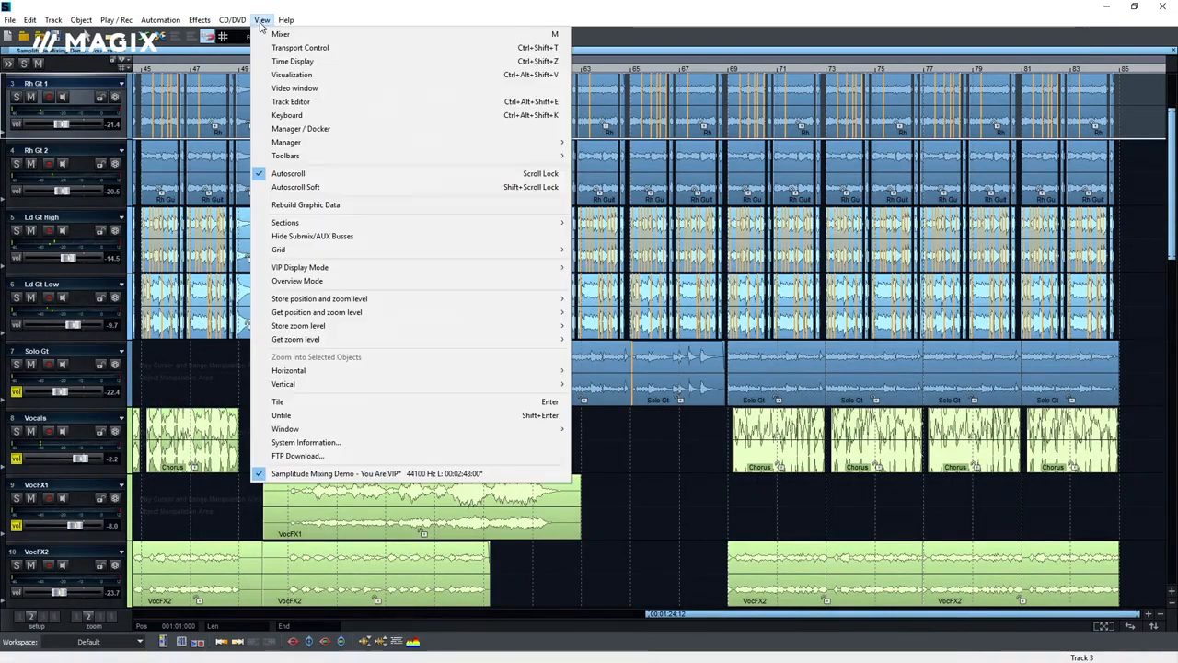
click(275, 35)
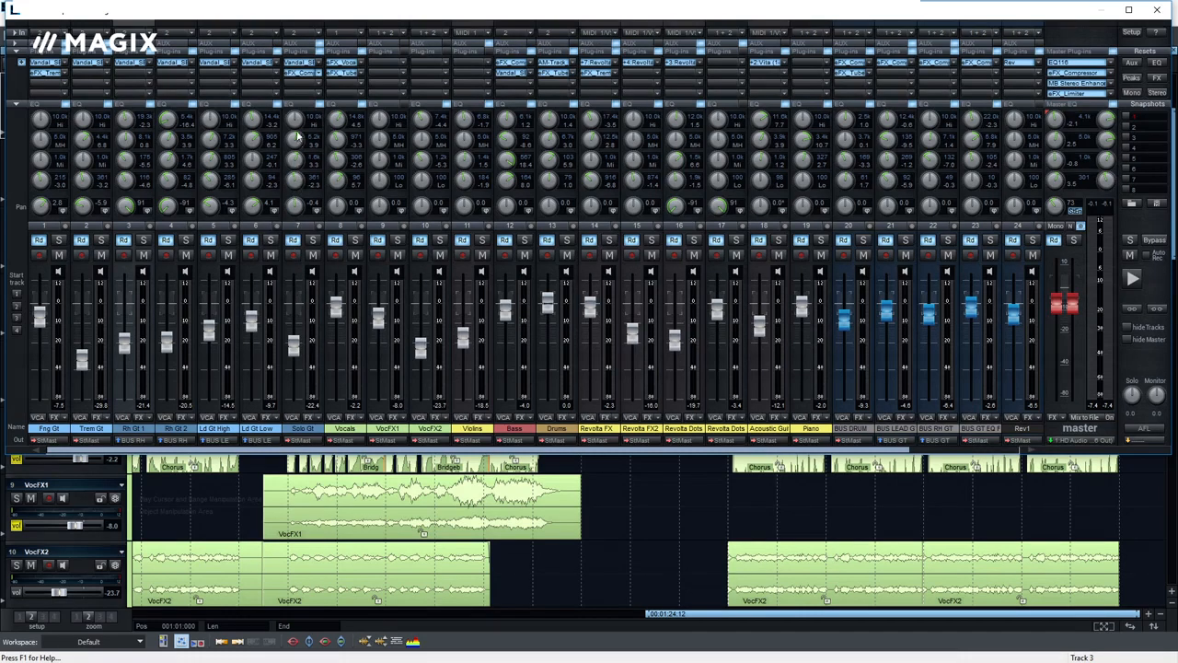
drag(297, 348, 296, 336)
- Browse the Internal FX, MAGIX Plugins and VST effects available for the Solo Gt channel's empty plug-in slot
click(298, 88)
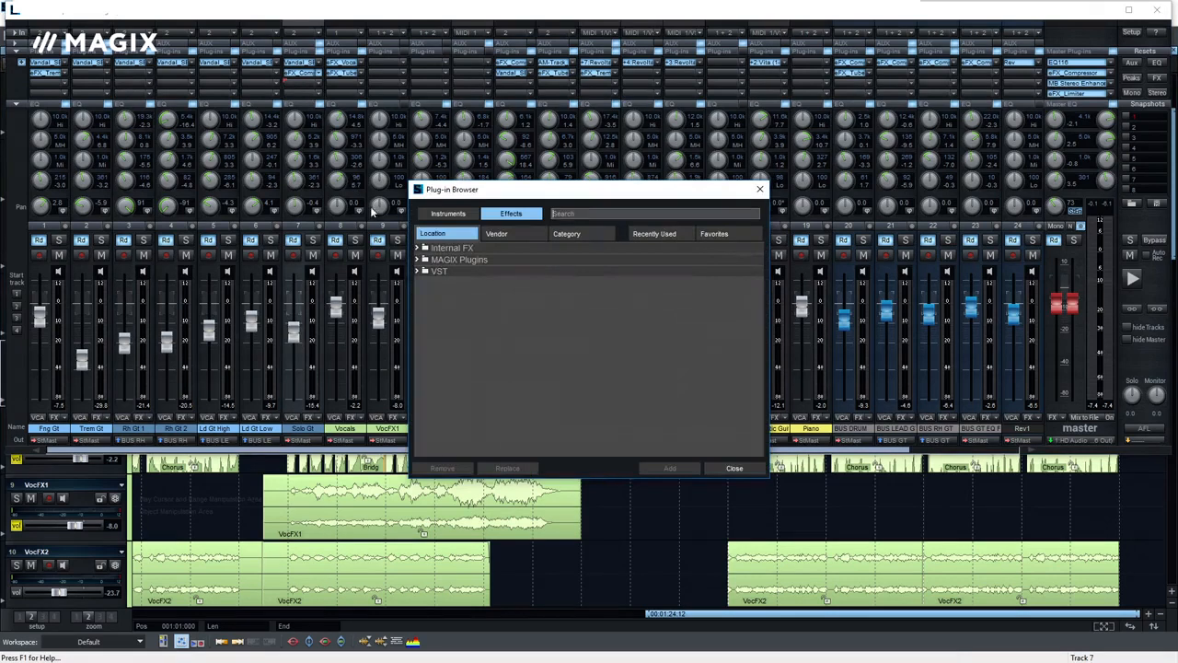
click(416, 248)
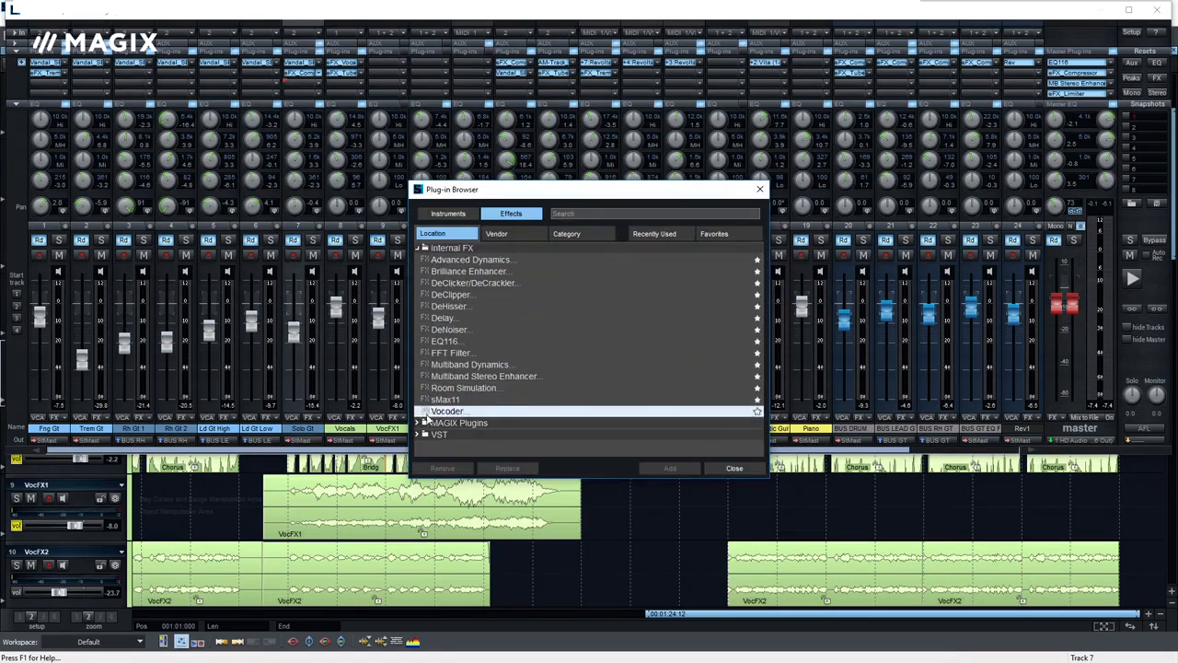
click(421, 423)
scroll(419, 425, down, 2)
click(421, 446)
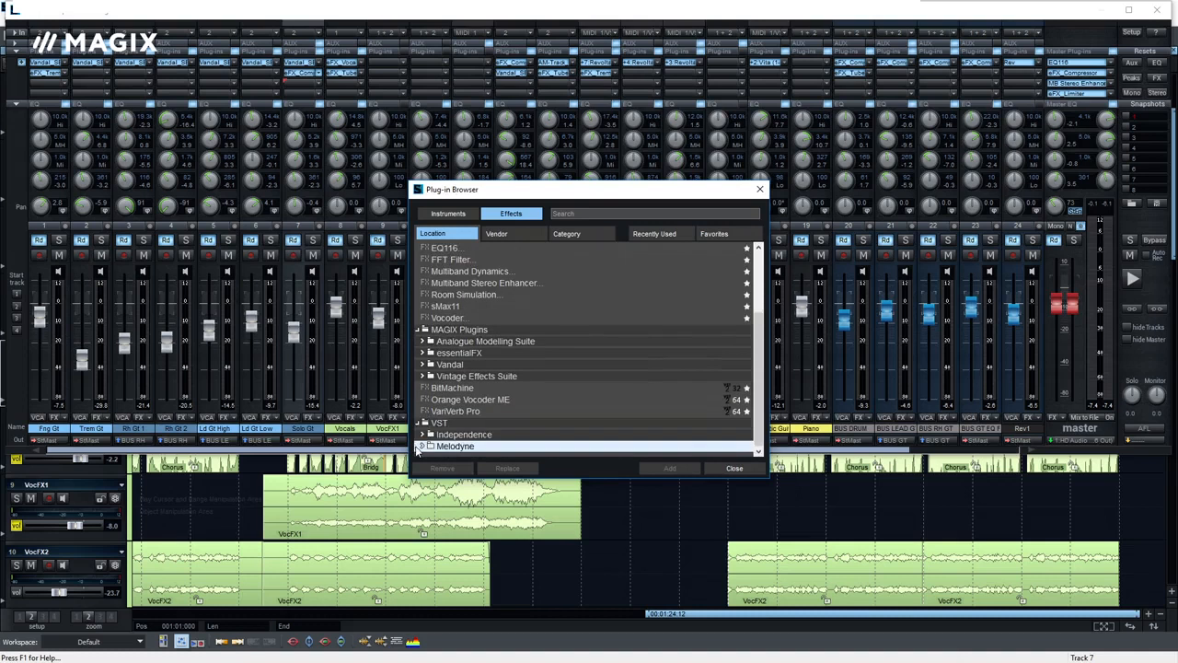
click(760, 189)
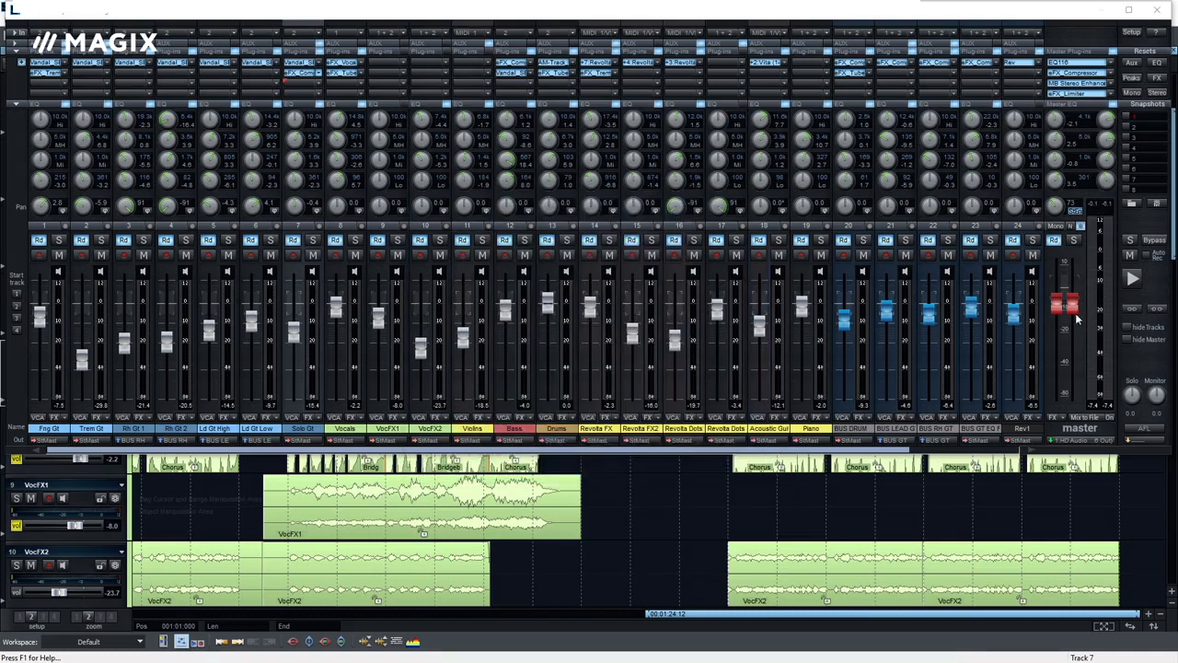
- Lower the master volume to -10.7 and set the master EQ116's band 1, 2 and 3 gains to about 3.77, -2.83 and 1.00
drag(1068, 303, 1068, 313)
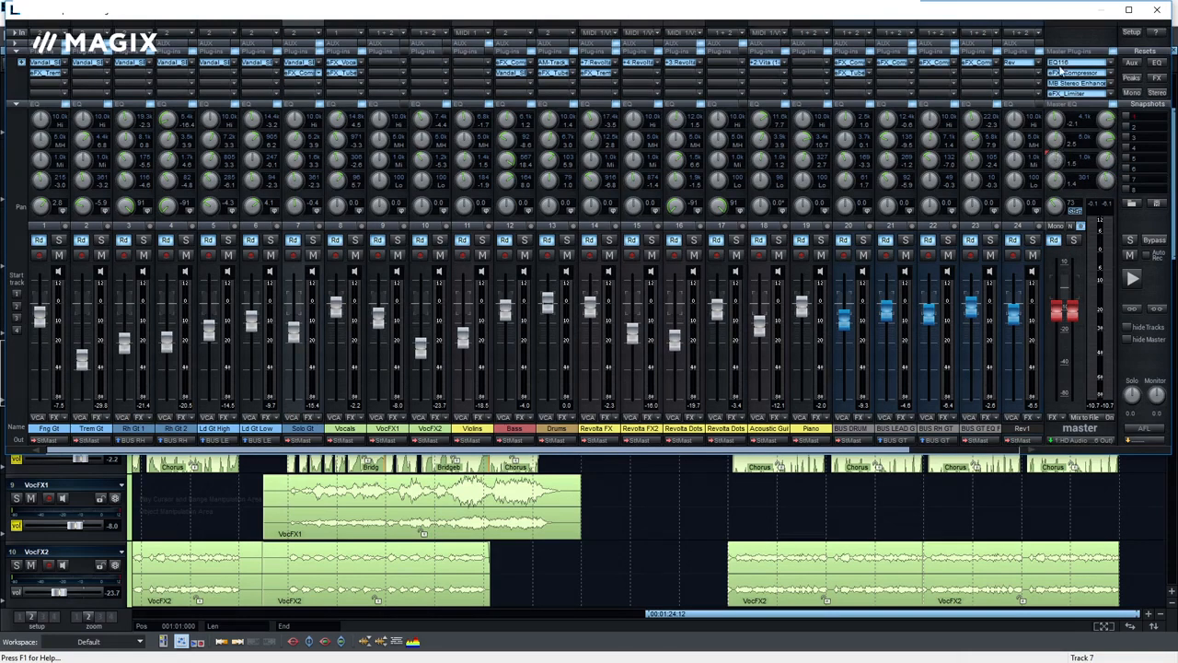
click(1061, 64)
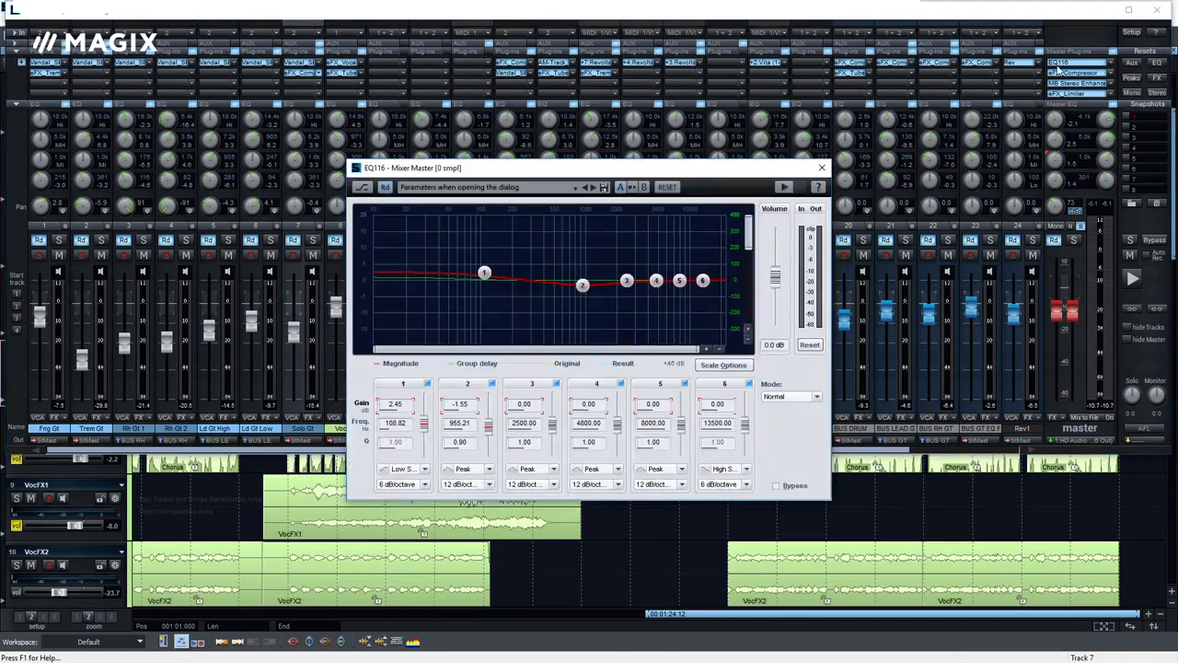
drag(485, 272, 484, 269)
drag(583, 287, 631, 282)
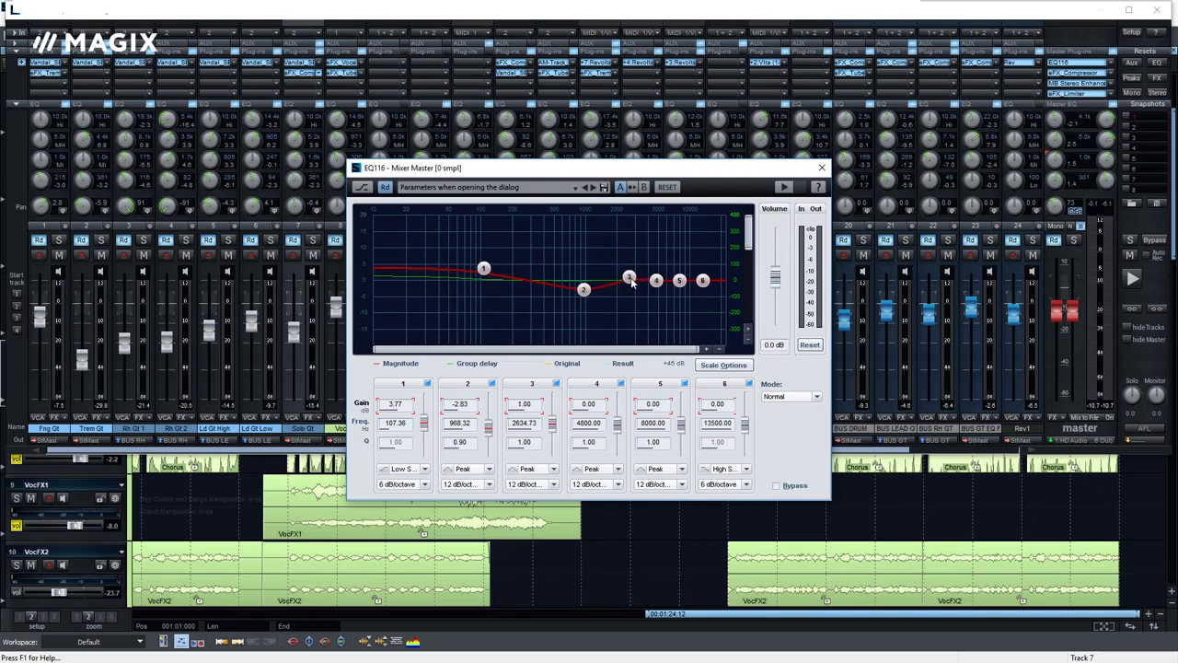
click(822, 167)
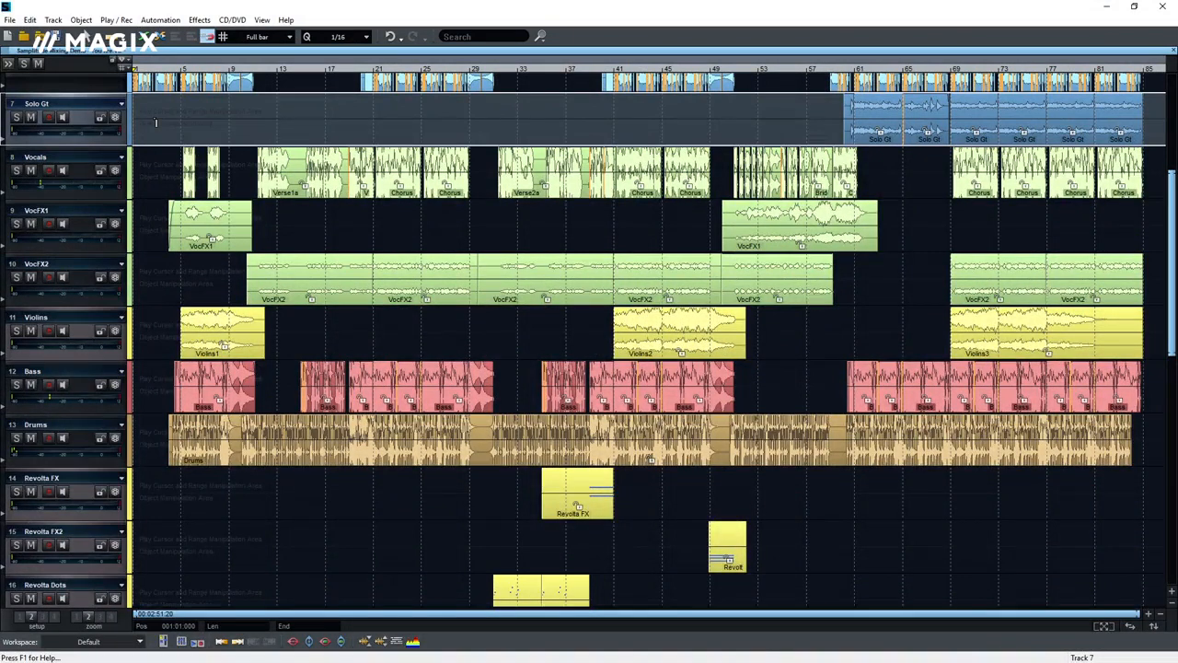
- Create a new virtual project named "My VIP" with a custom track number of 6
click(11, 20)
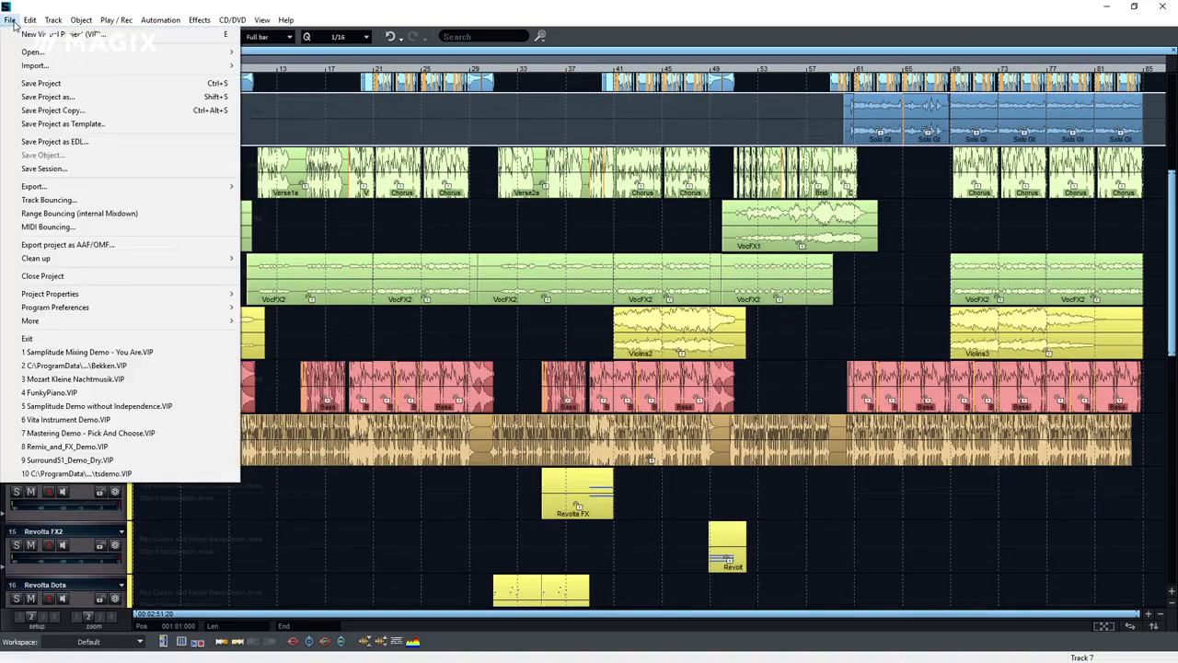
click(15, 30)
text(My VIP)
click(22, 224)
double_click(53, 224)
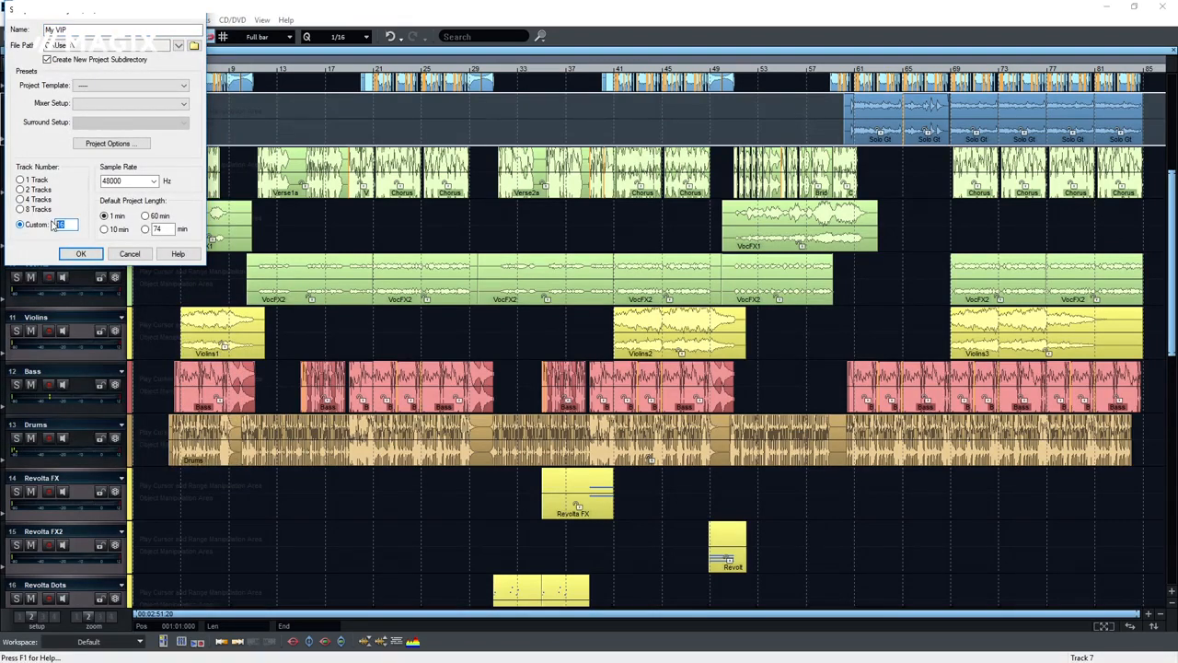
text(6)
click(76, 250)
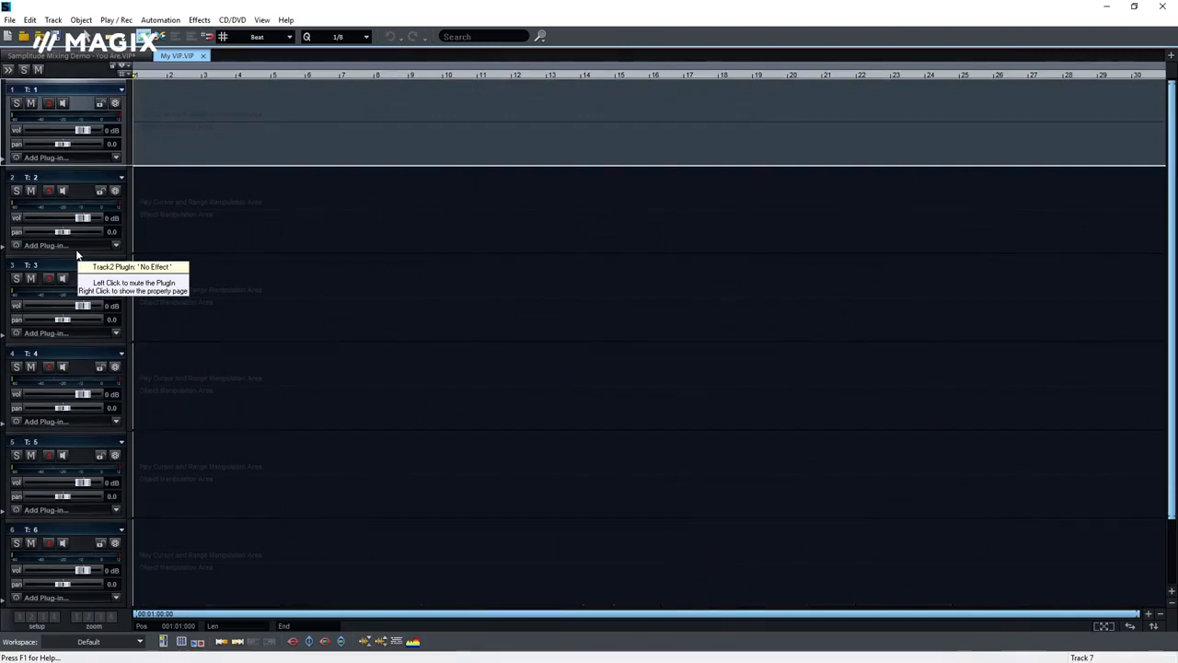
- Set the audio driver system to ASIO4ALL v2 in the audio setup
key(y)
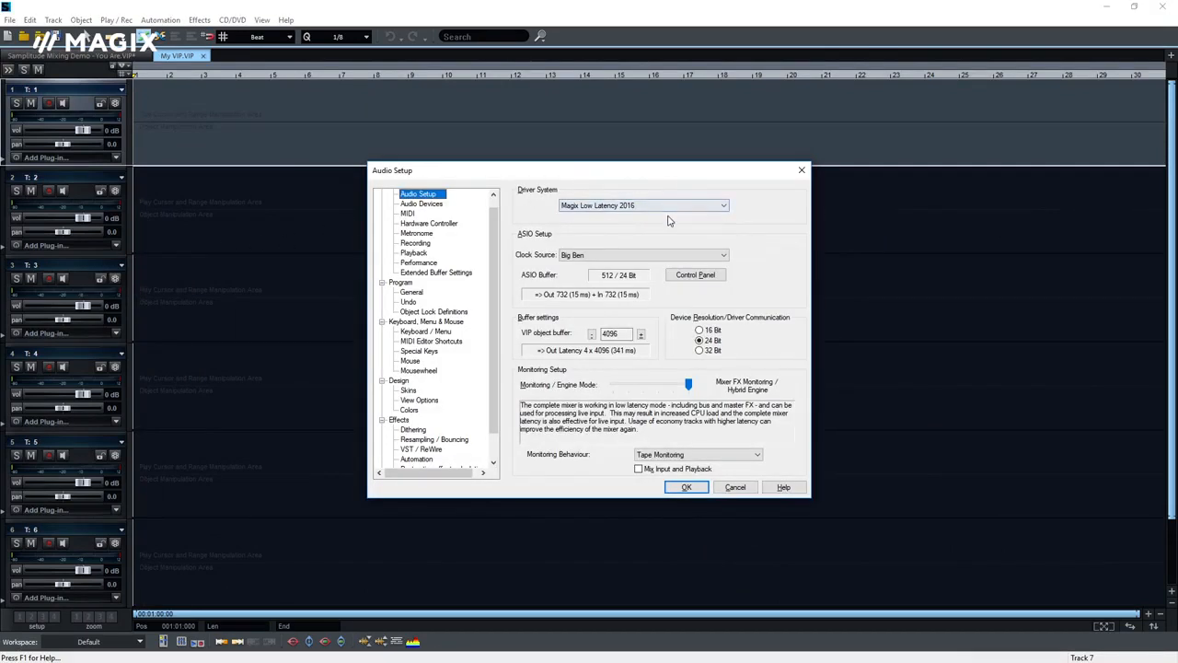
click(720, 210)
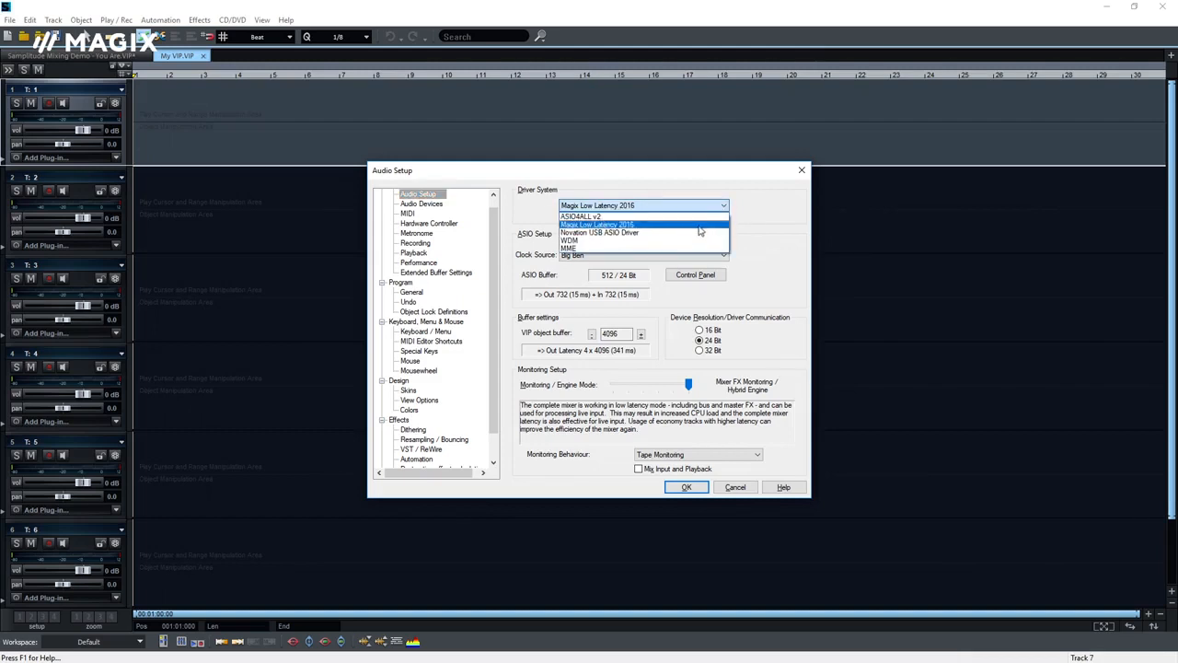
key(Up)
click(695, 219)
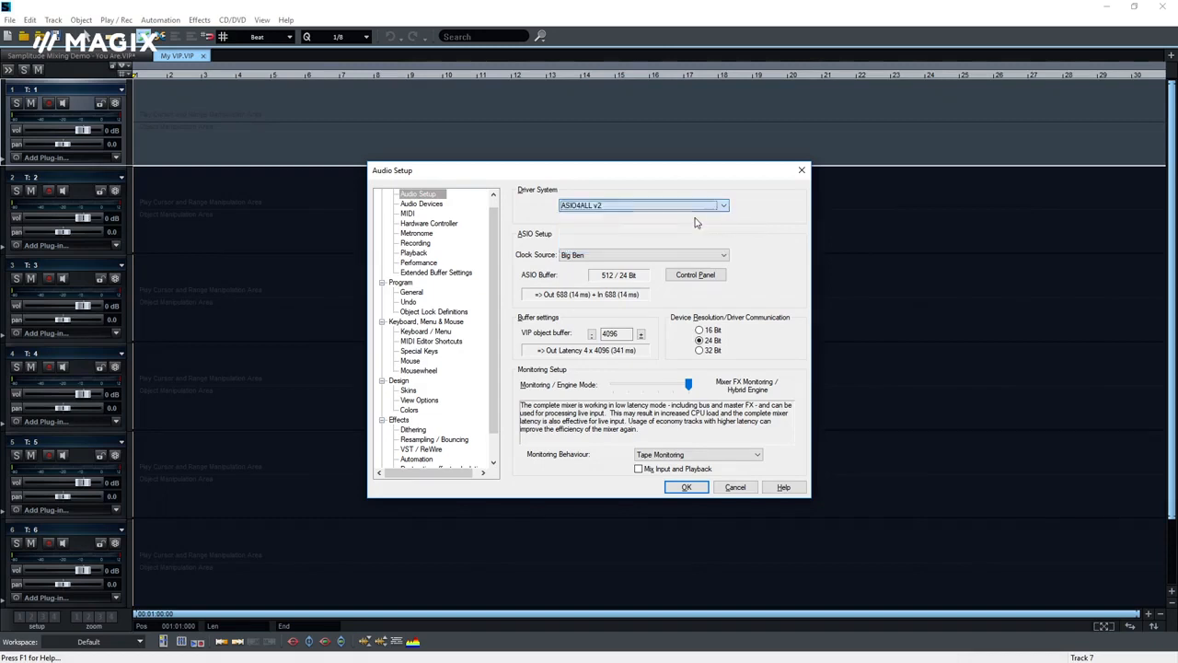
- Review the MIDI input, output and recording settings in the preferences
click(408, 213)
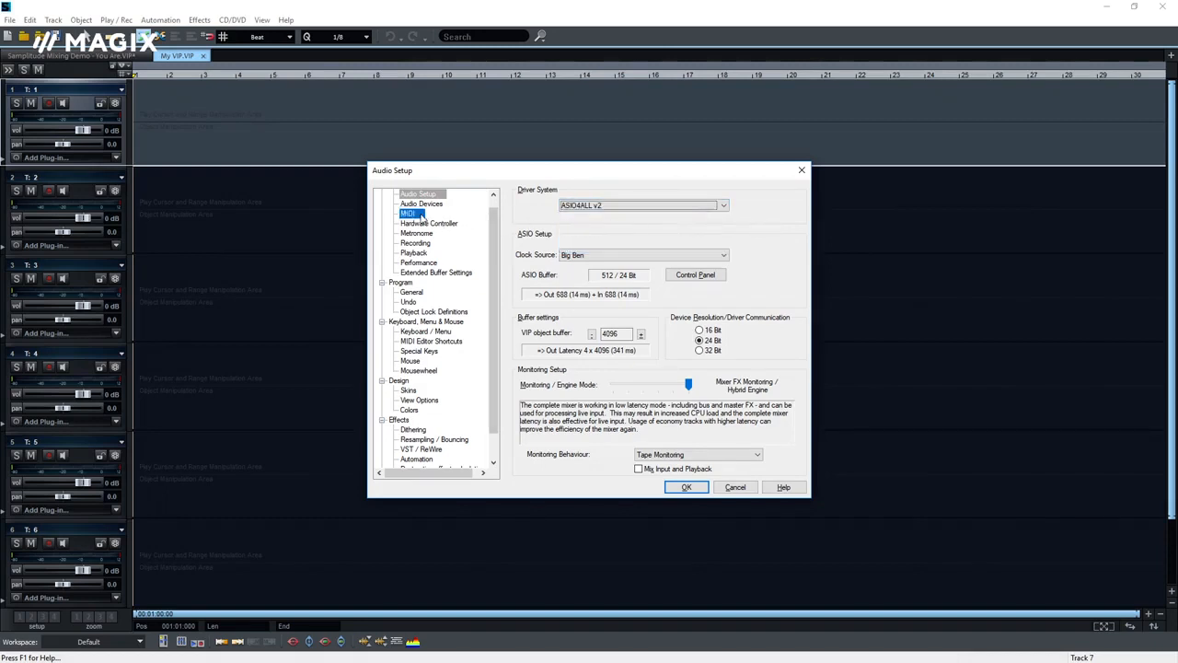
click(686, 365)
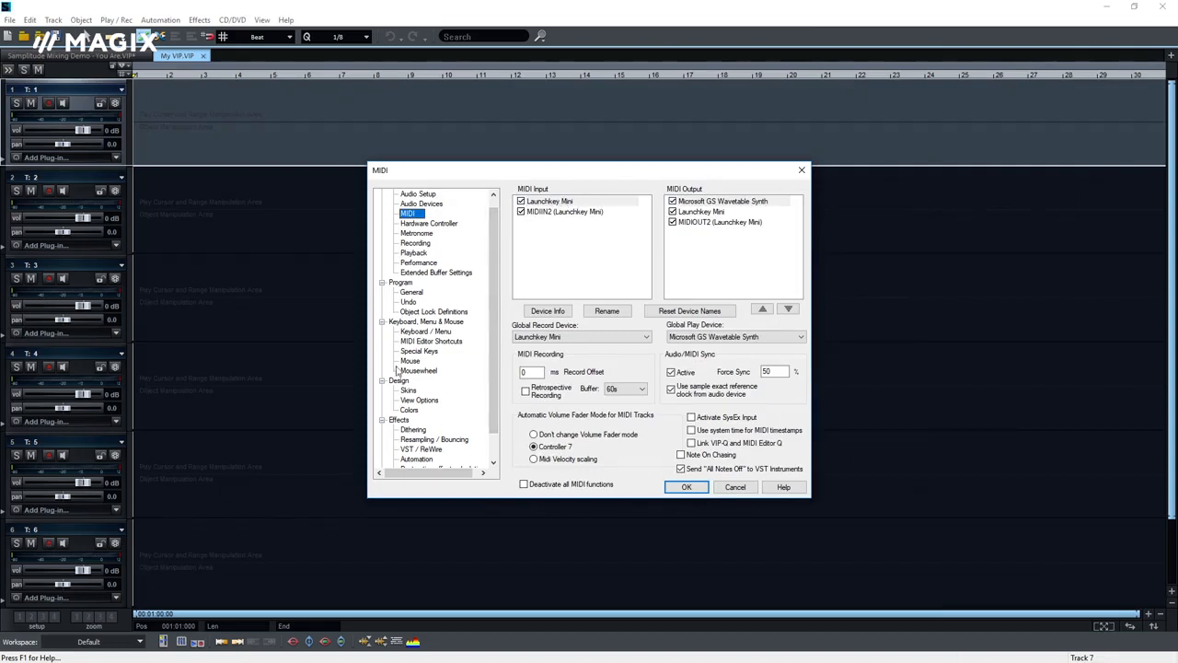
drag(490, 230, 493, 206)
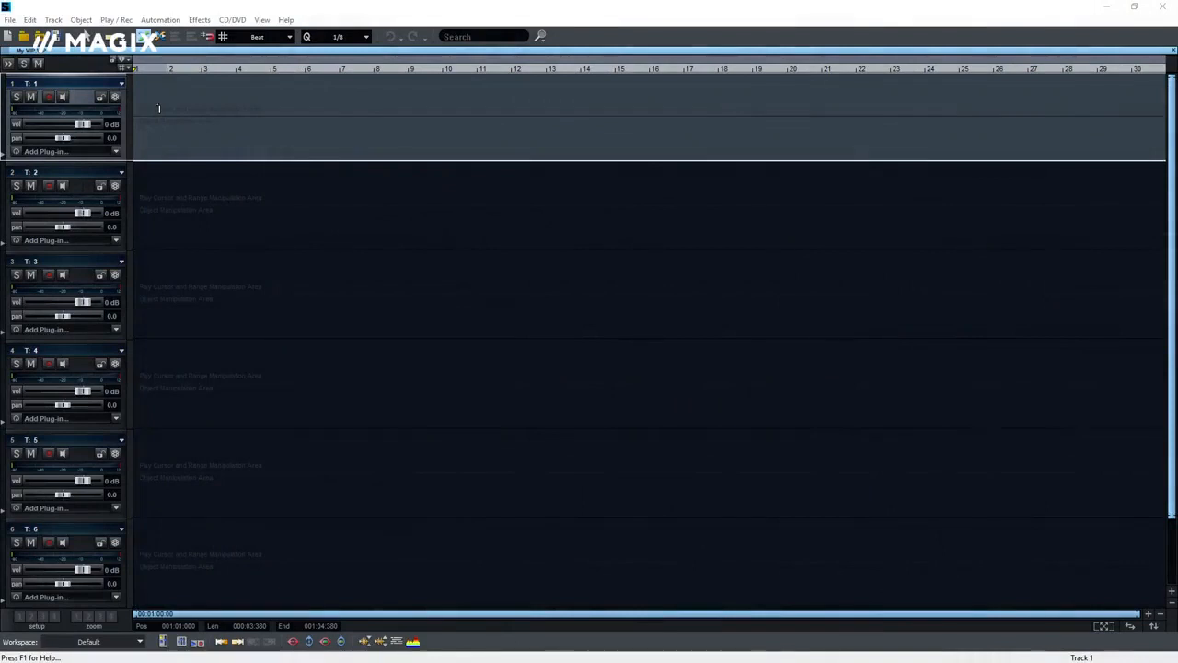
- Import 02Bass.flac, 04Vocals.flac, 05BgVocals.flac and 06SFX.flac from the Mastering Demo folder, loading them in a row on the selected track
click(13, 21)
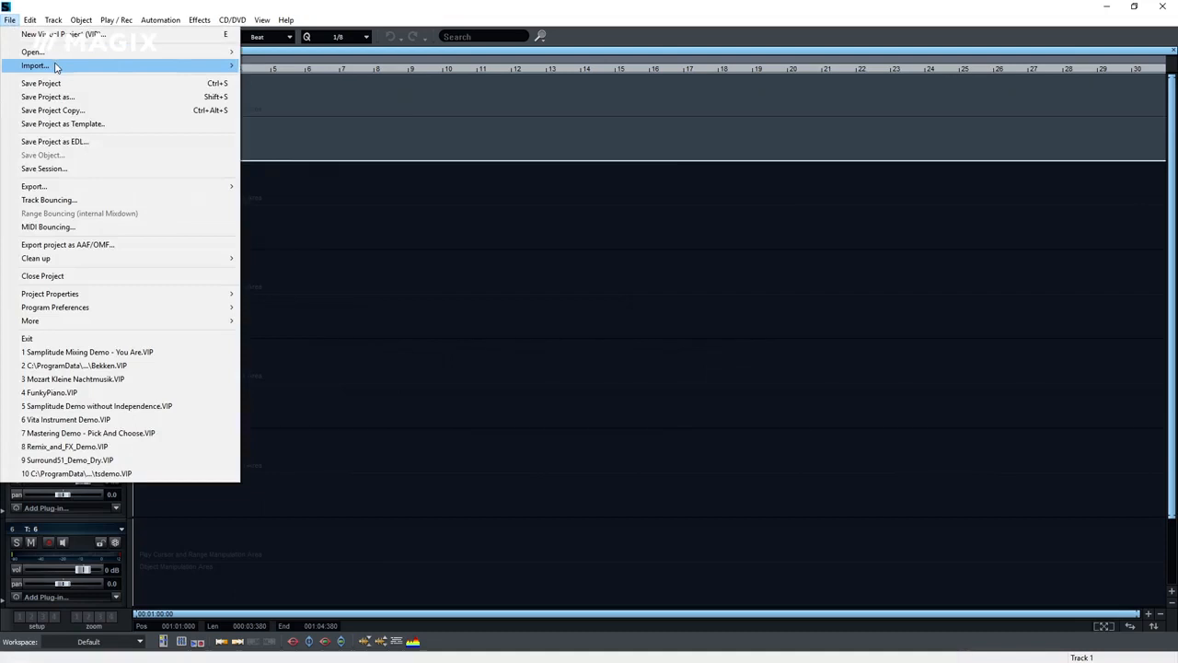
mouse_move(69, 67)
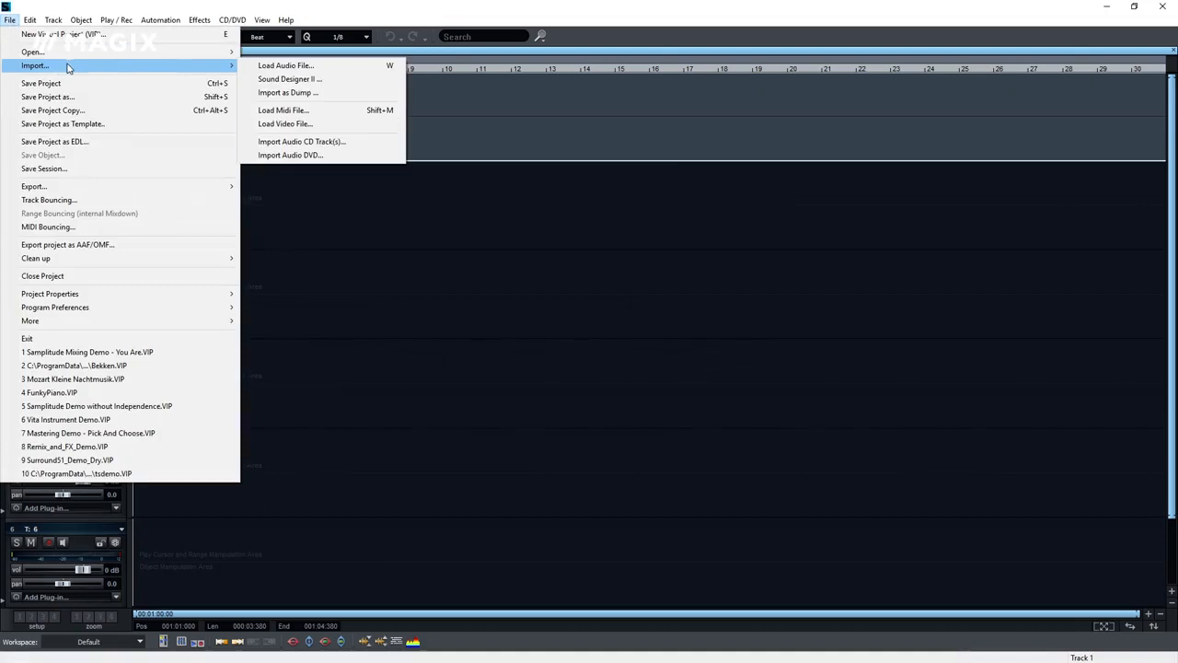
click(248, 73)
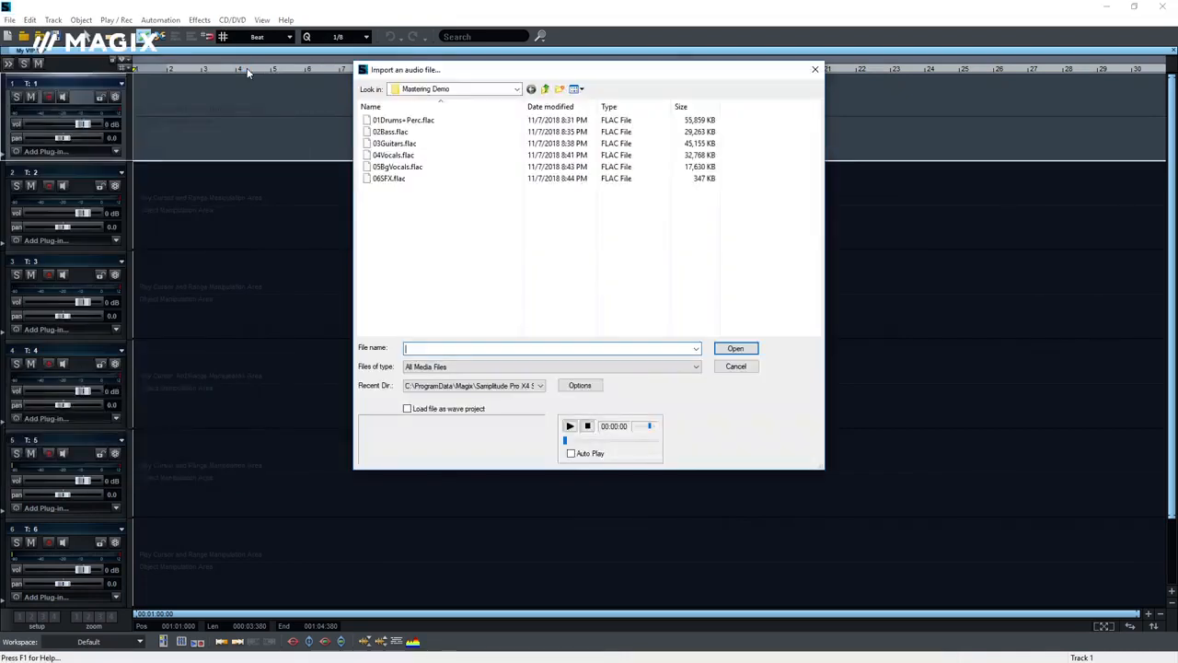
click(390, 132)
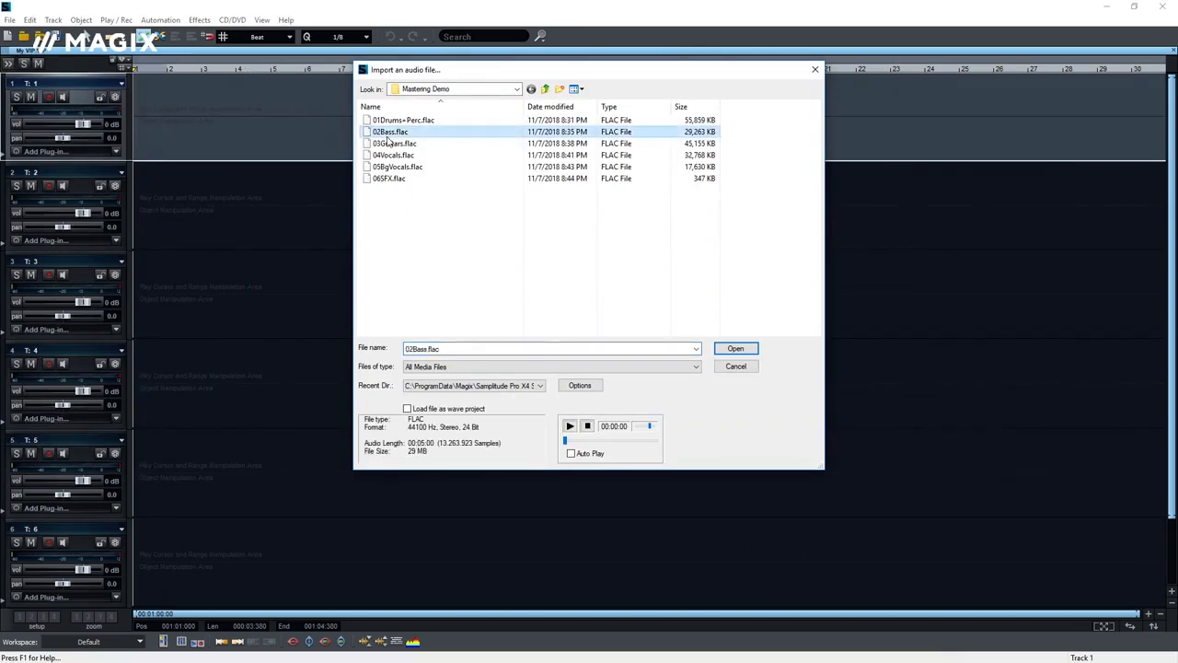
ctrl+click(391, 154)
ctrl+click(392, 166)
ctrl+click(388, 178)
click(729, 350)
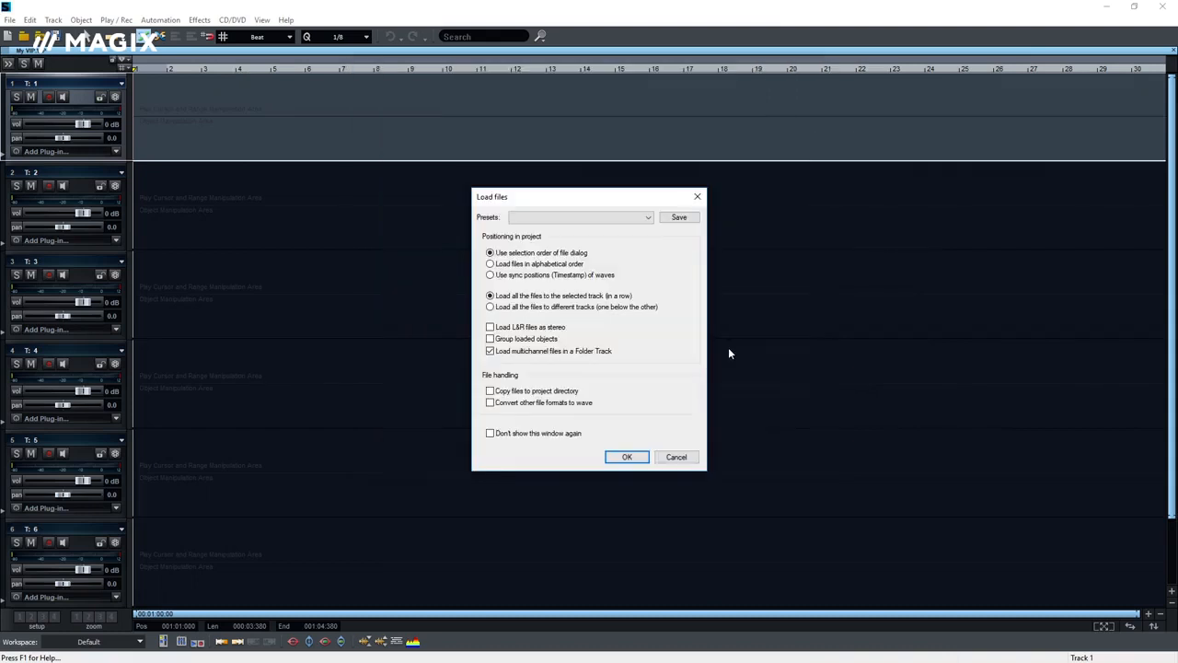
click(625, 456)
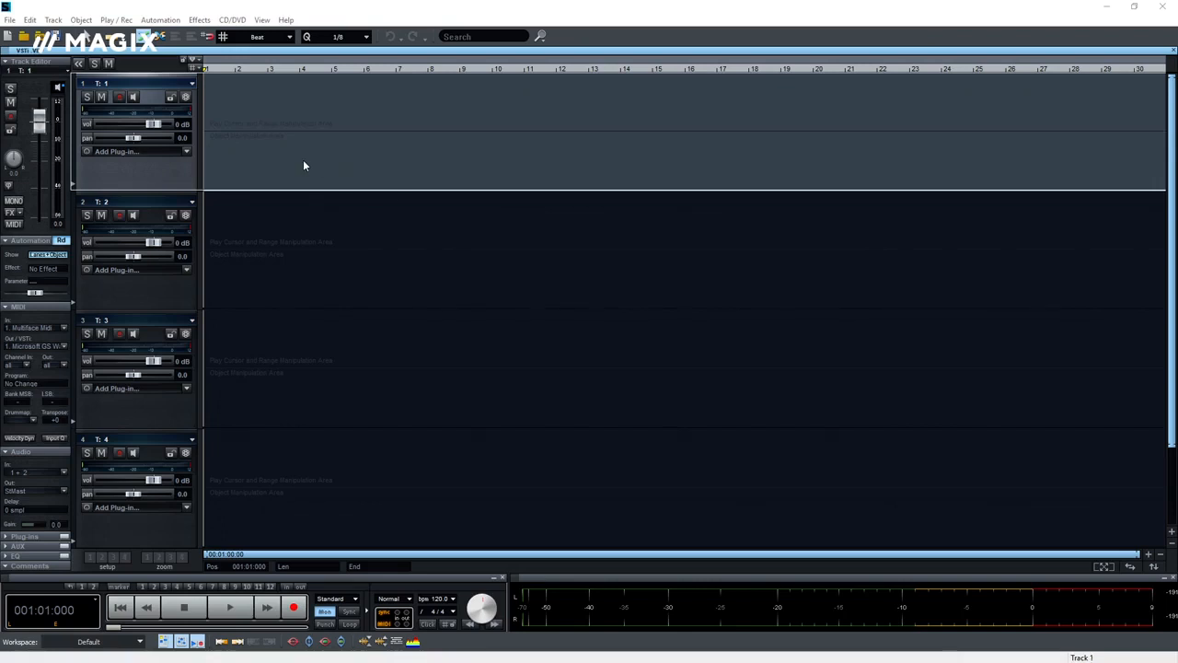
- Load the Vita Analog Synths 2 instrument on track 1 and preview its Bass Acid preset
click(186, 151)
click(235, 173)
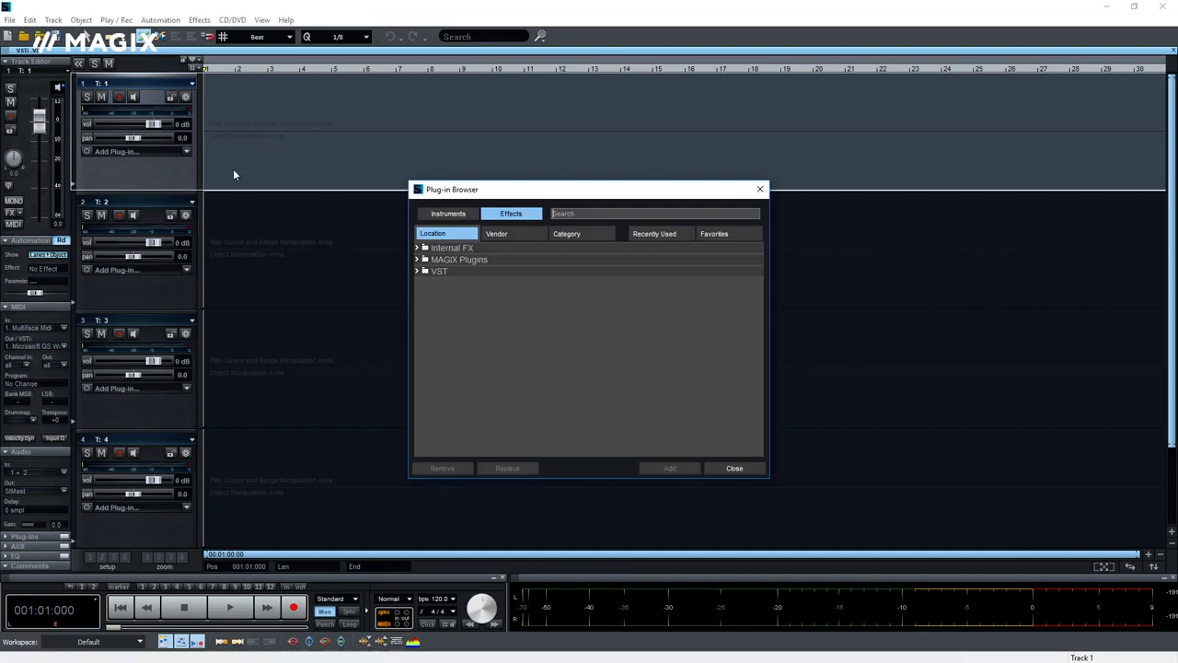
click(462, 222)
double_click(457, 253)
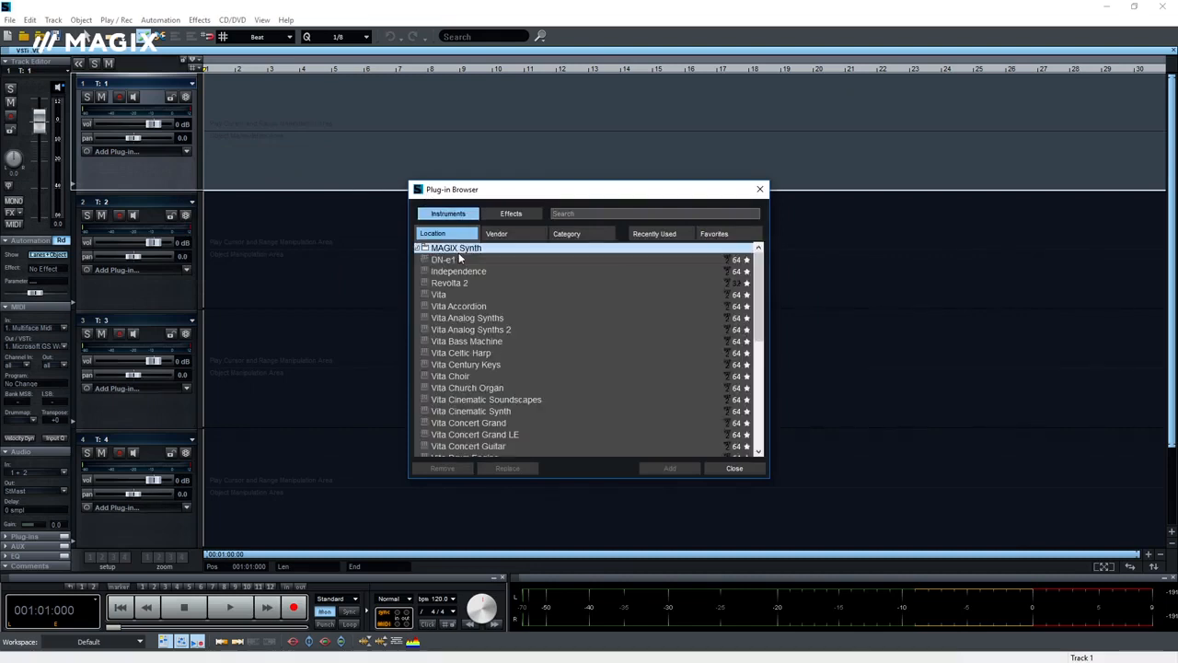
double_click(500, 329)
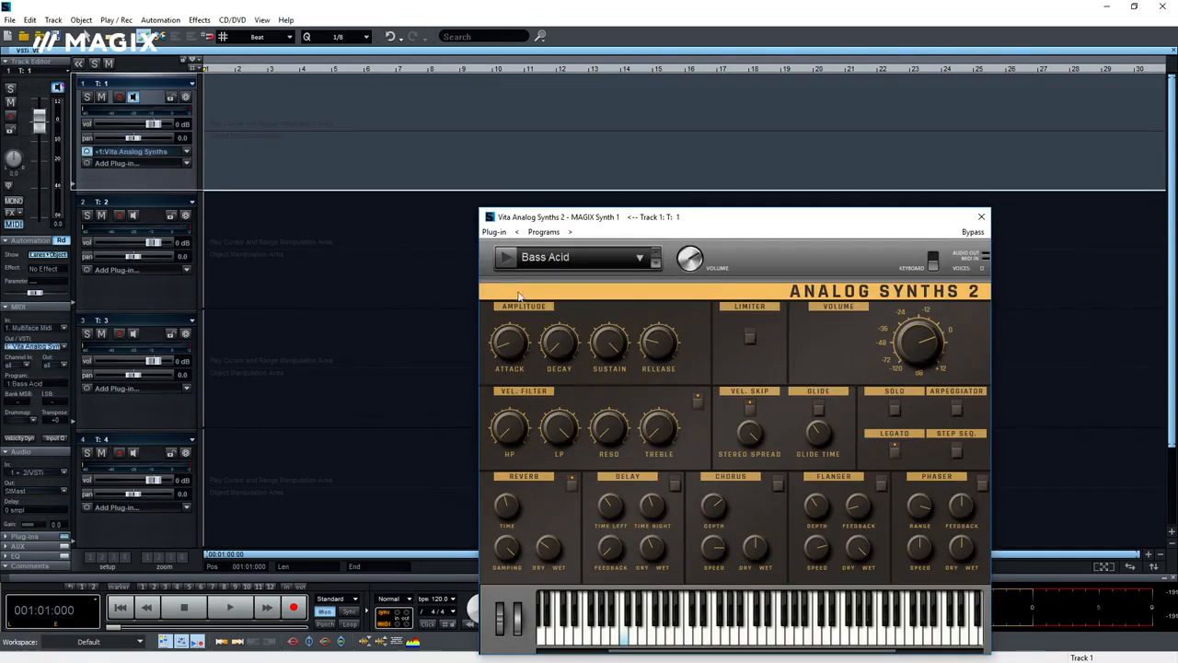
click(505, 258)
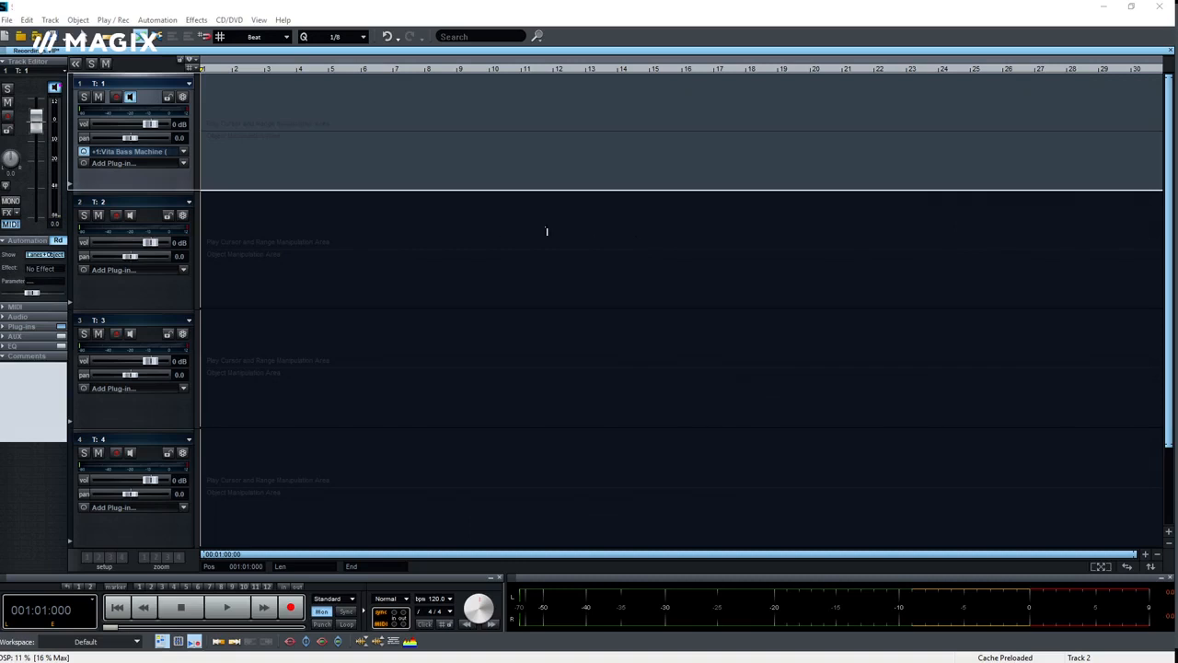
- Arm track 1 with the Vita Bass Machine for recording and enable the metronome click
click(116, 100)
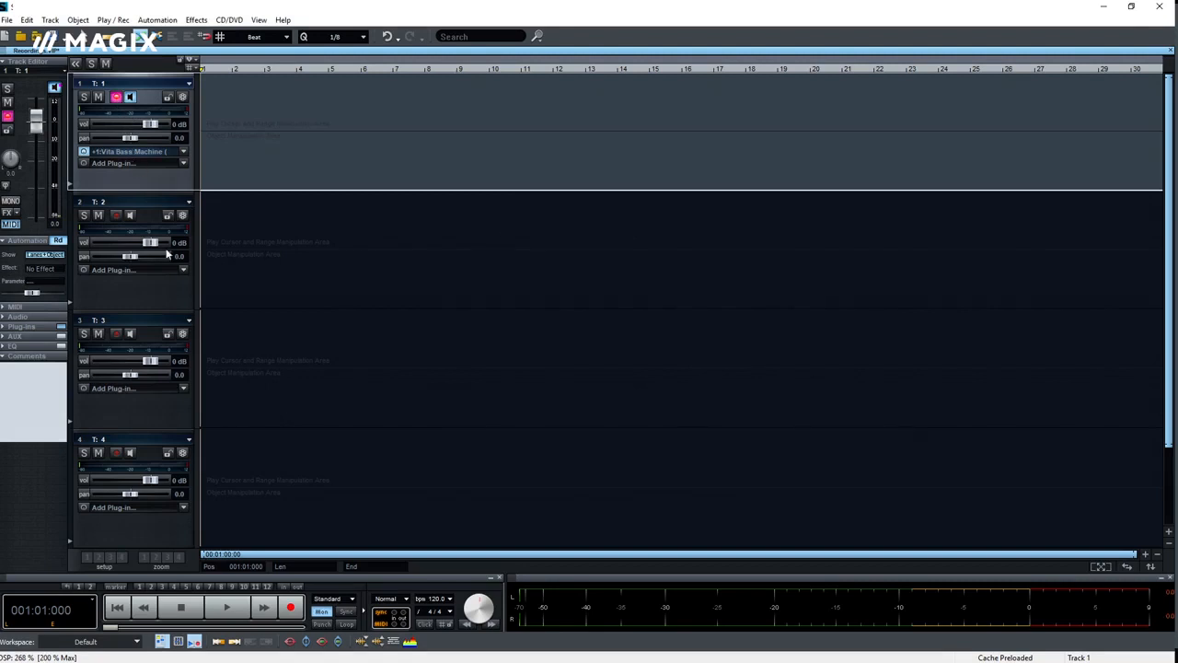
click(319, 612)
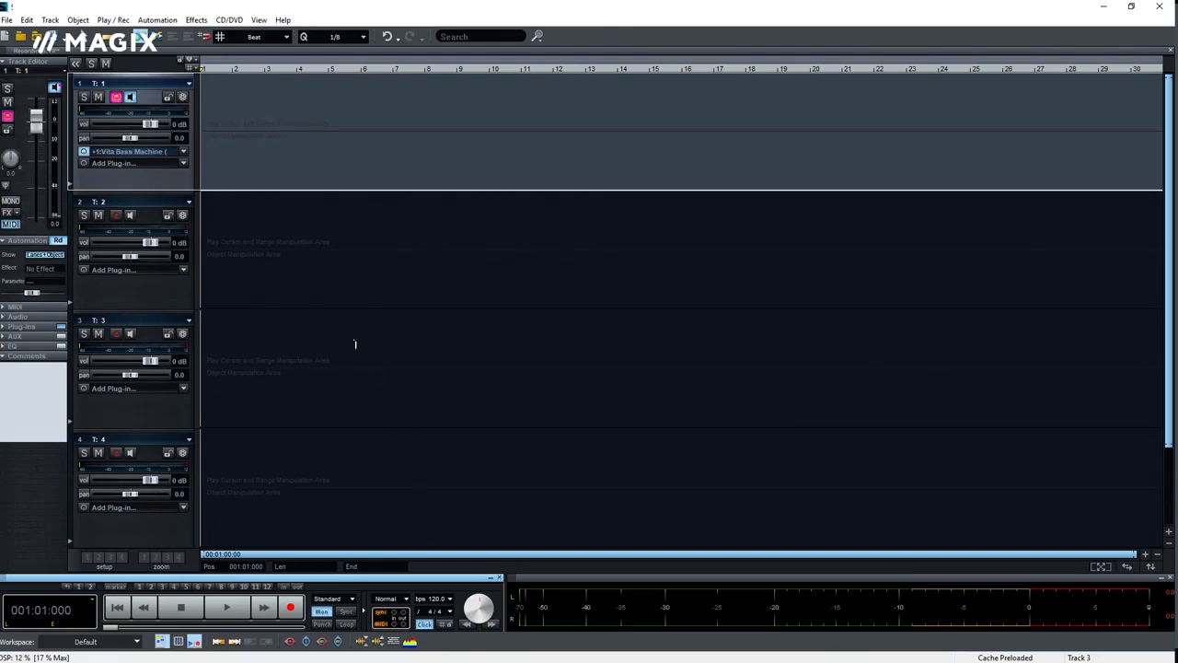
- Switch track 2 to mono recording from the Multiface Analog 3 input and arm it for recording
right_click(115, 221)
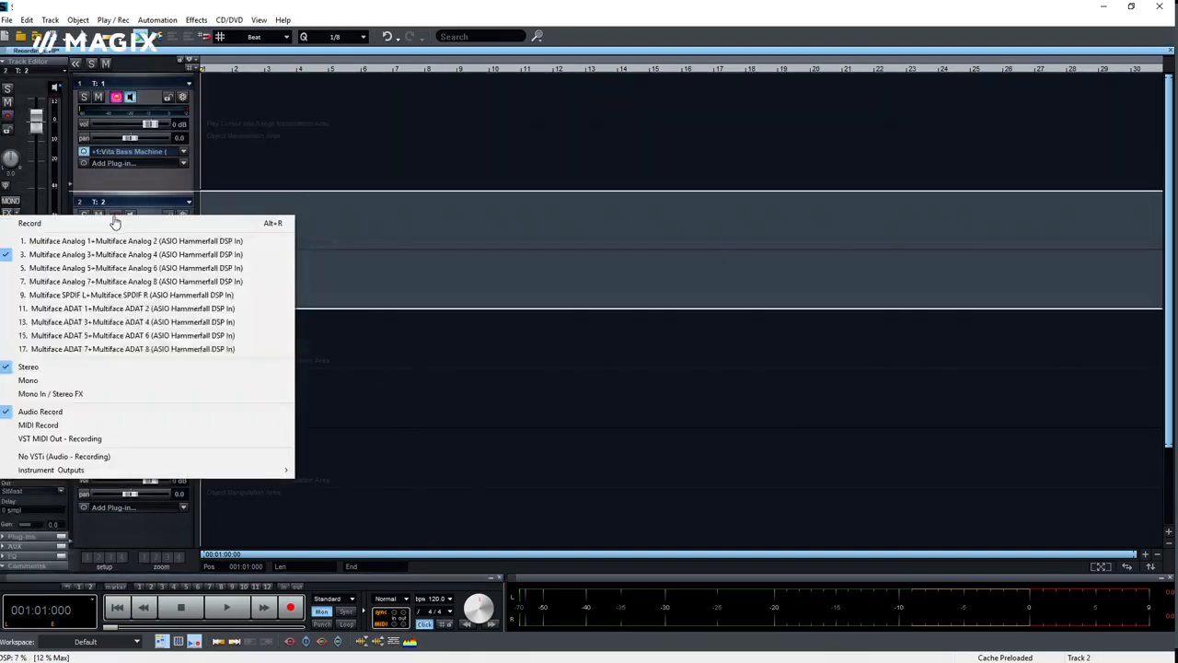
click(52, 383)
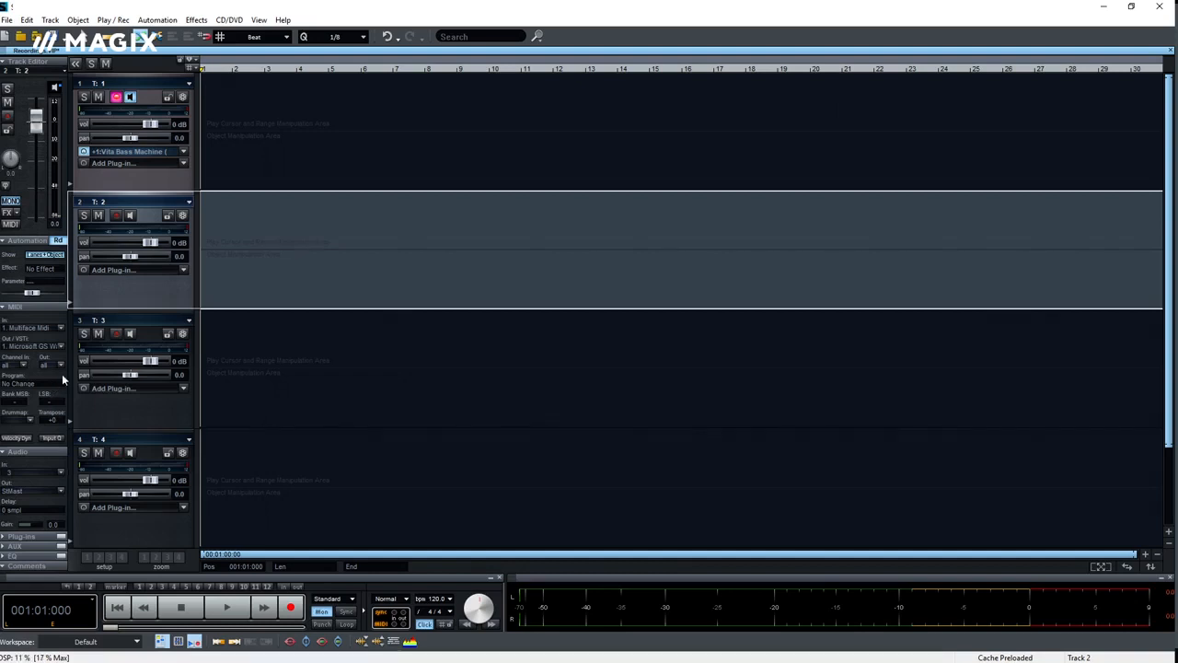
right_click(117, 221)
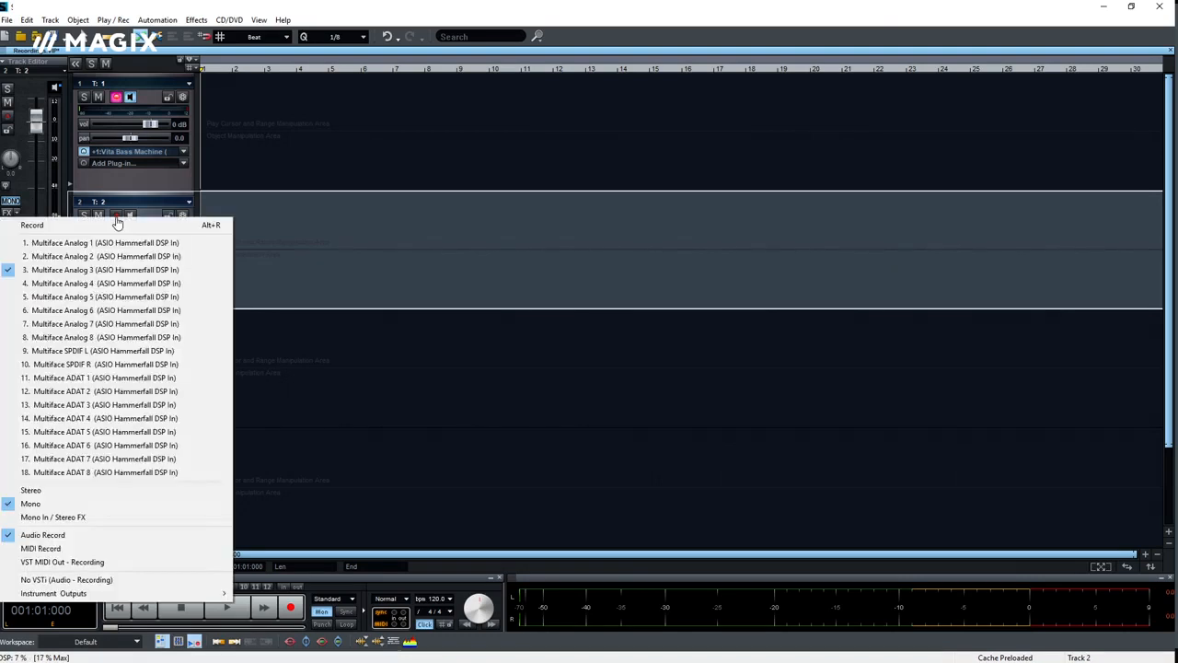
click(93, 270)
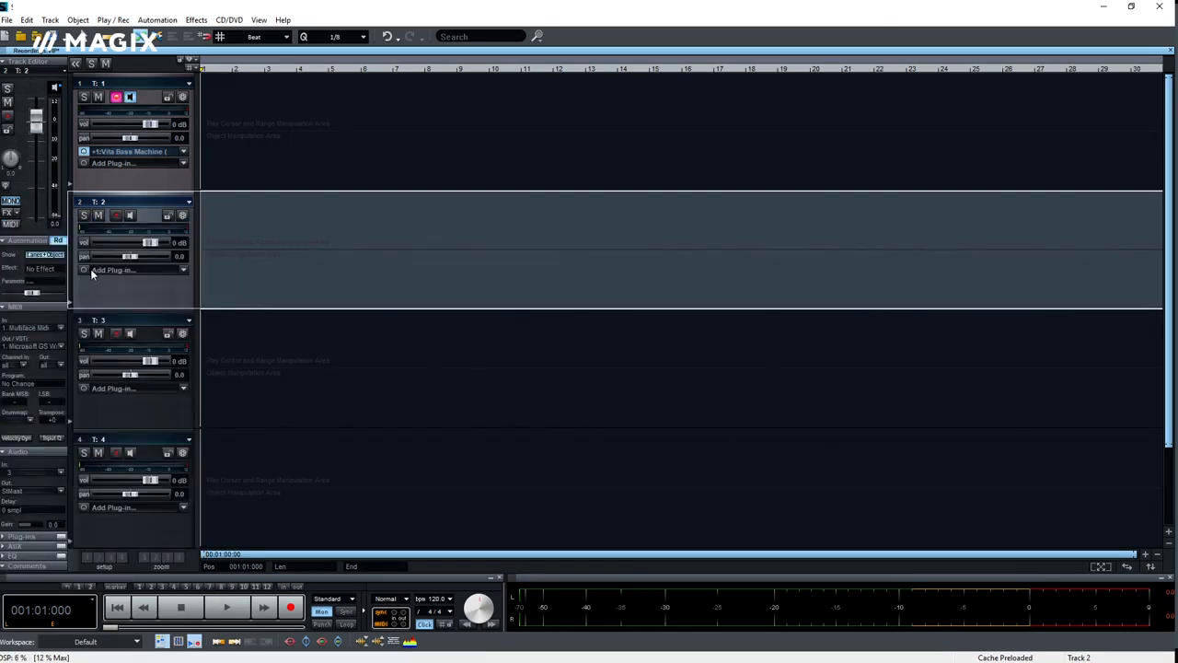
click(115, 217)
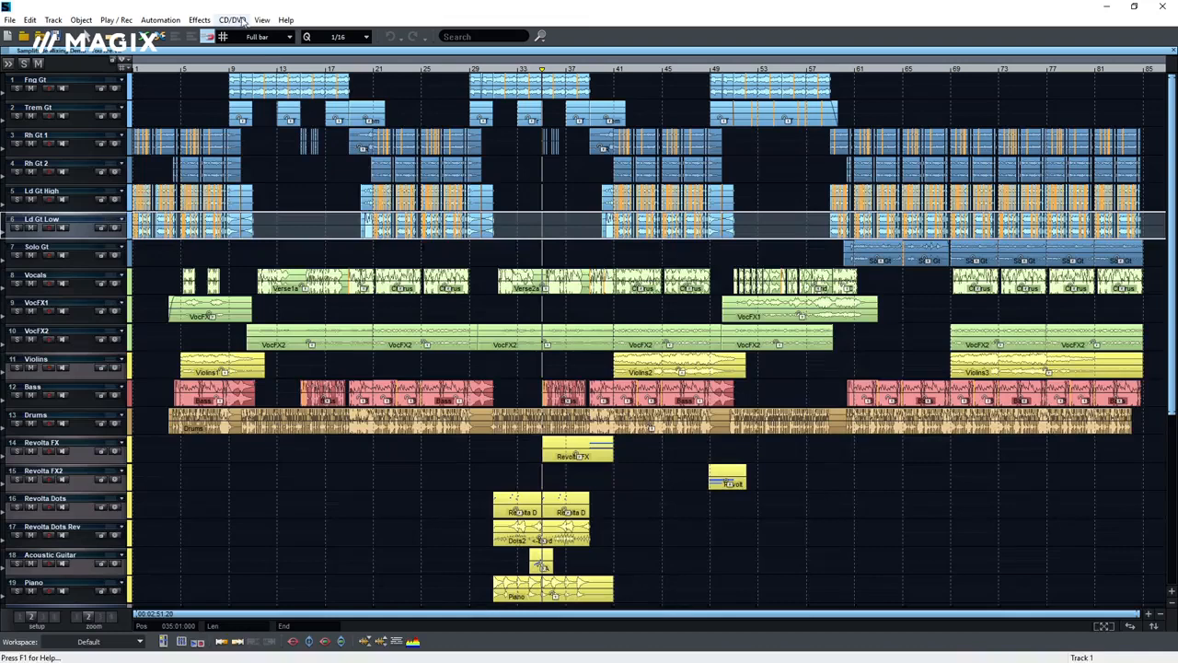
click(233, 19)
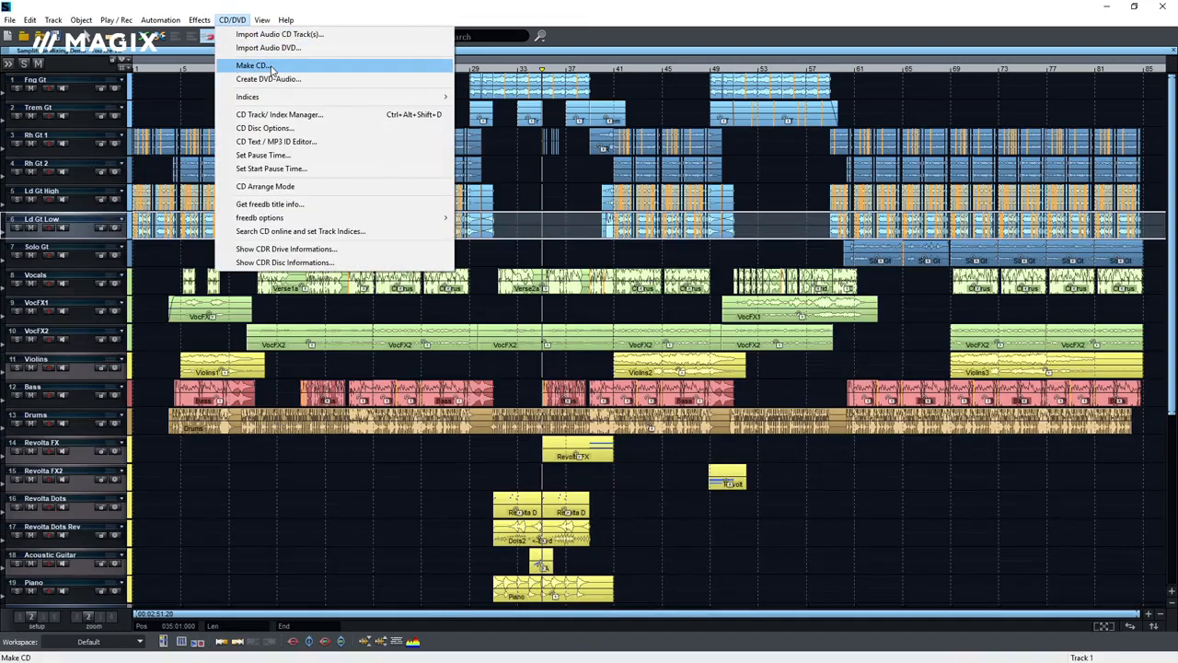
click(233, 22)
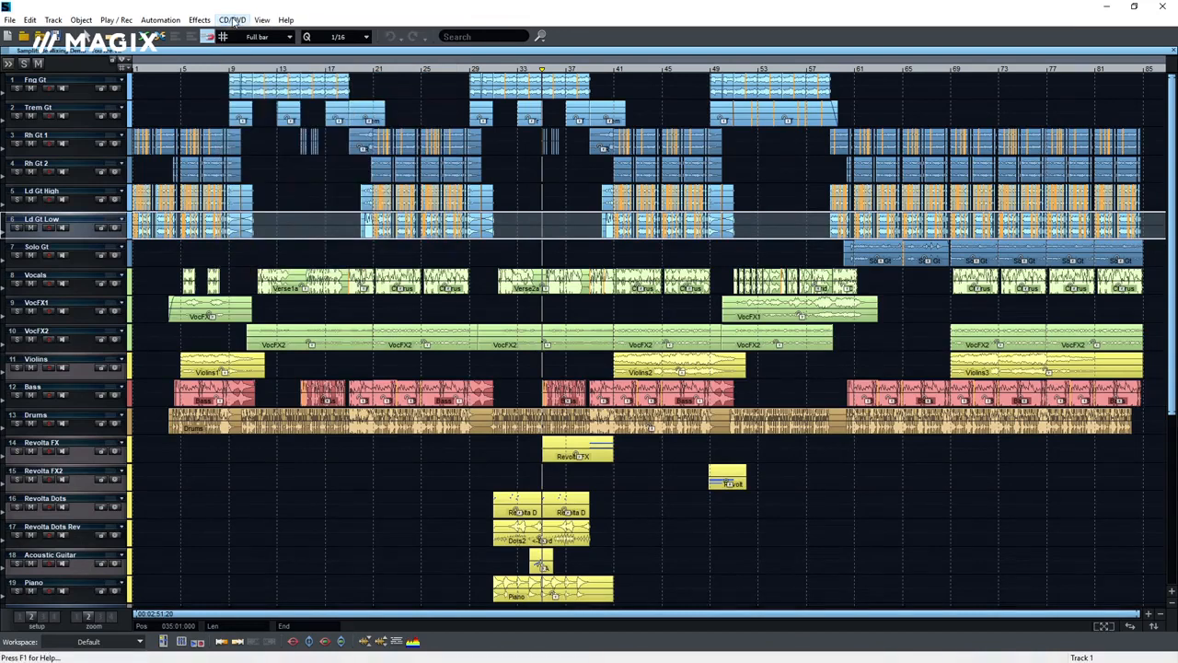
- Export the mixing demo project as the MP3 file "Samplitude Mixing Demo - You Are.mp3" in the Samplitude_Project folder
click(9, 20)
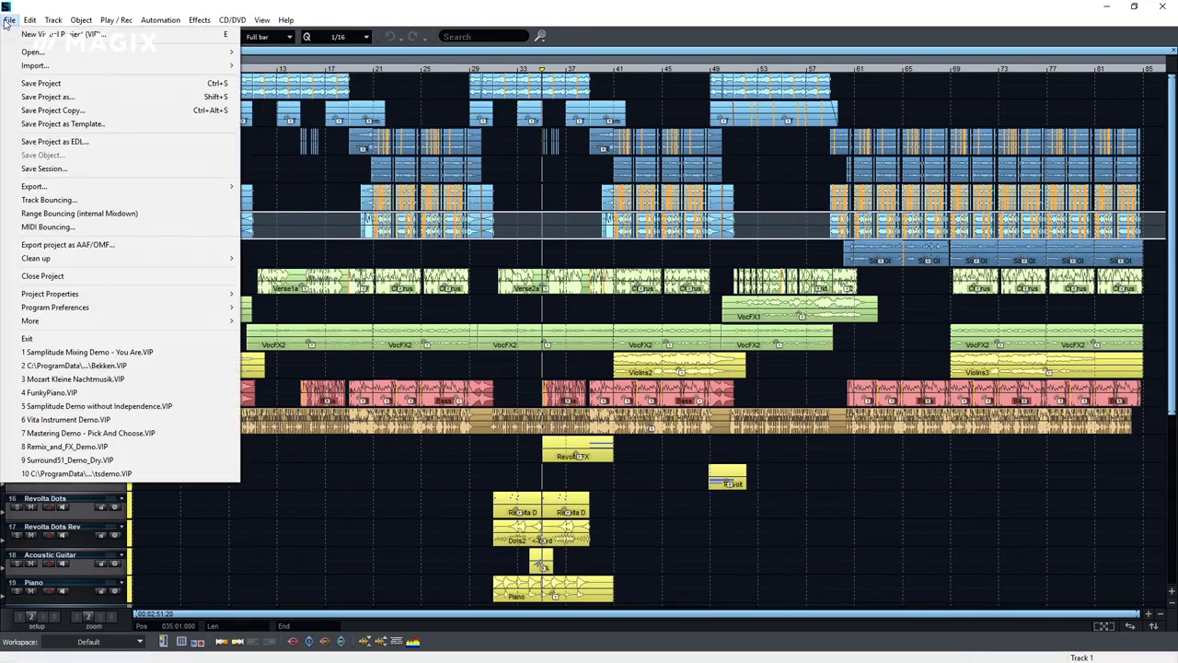
mouse_move(91, 191)
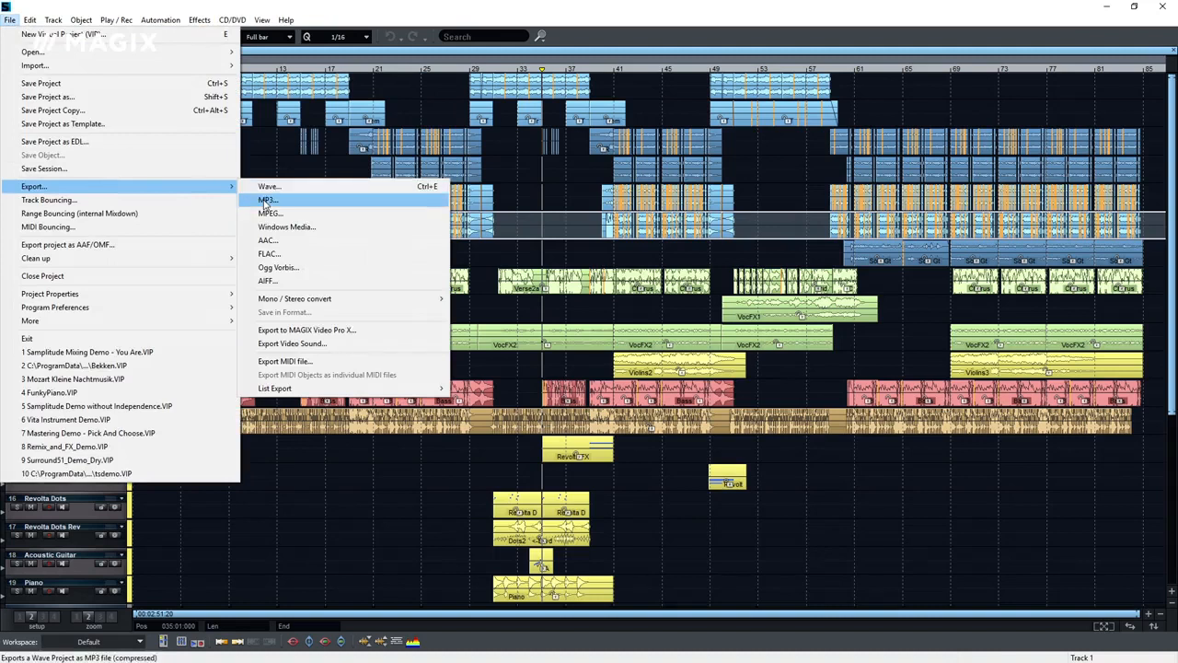
click(265, 204)
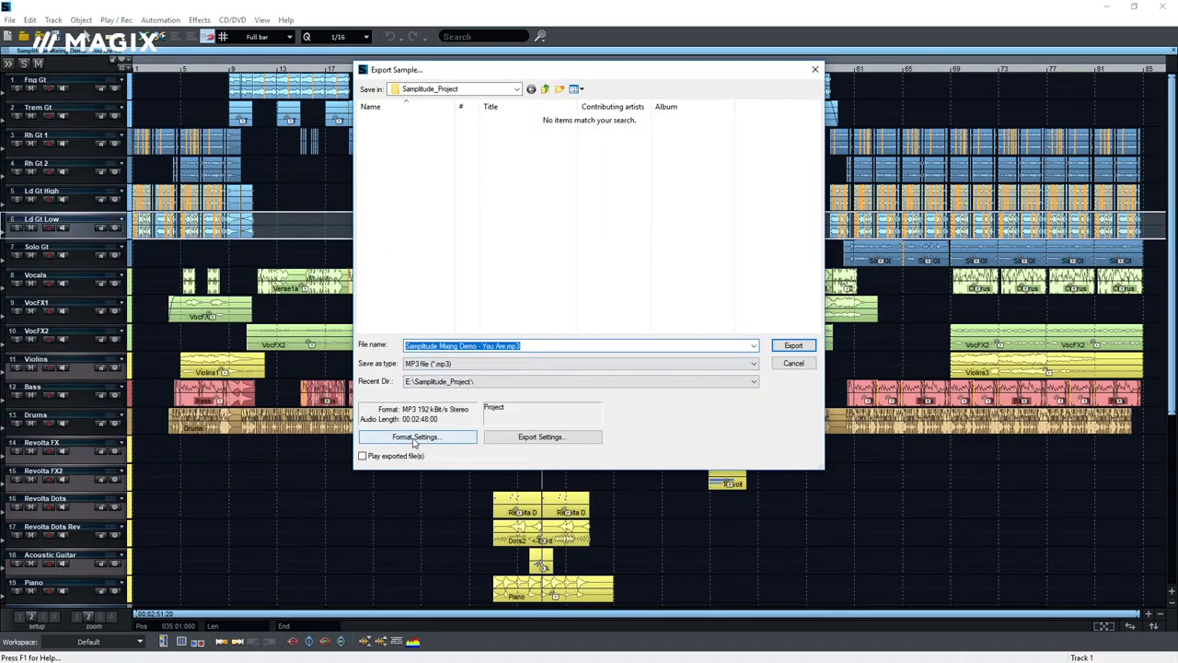
click(794, 346)
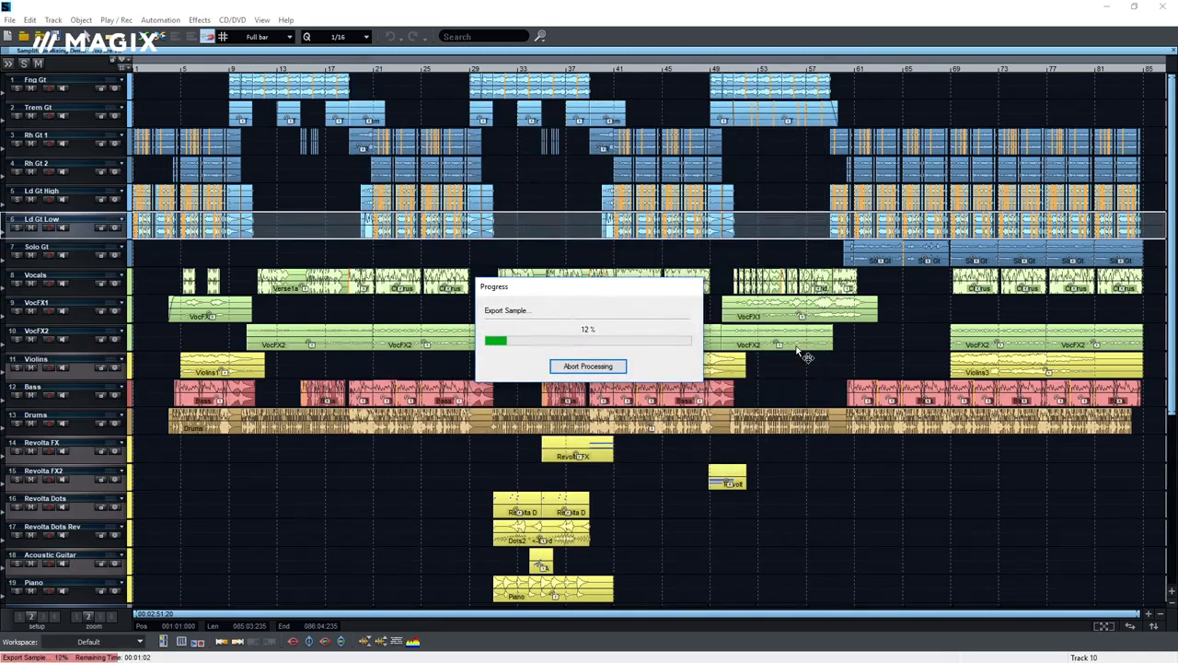